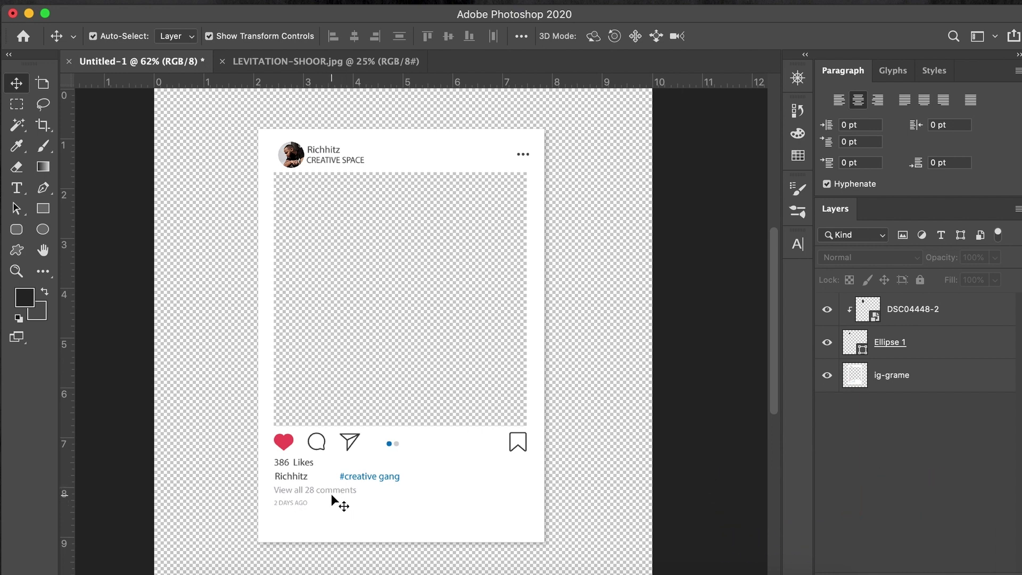
# - Switch to the LEVITATION-SHOOR.jpg jump photo document
pyautogui.click(318, 64)
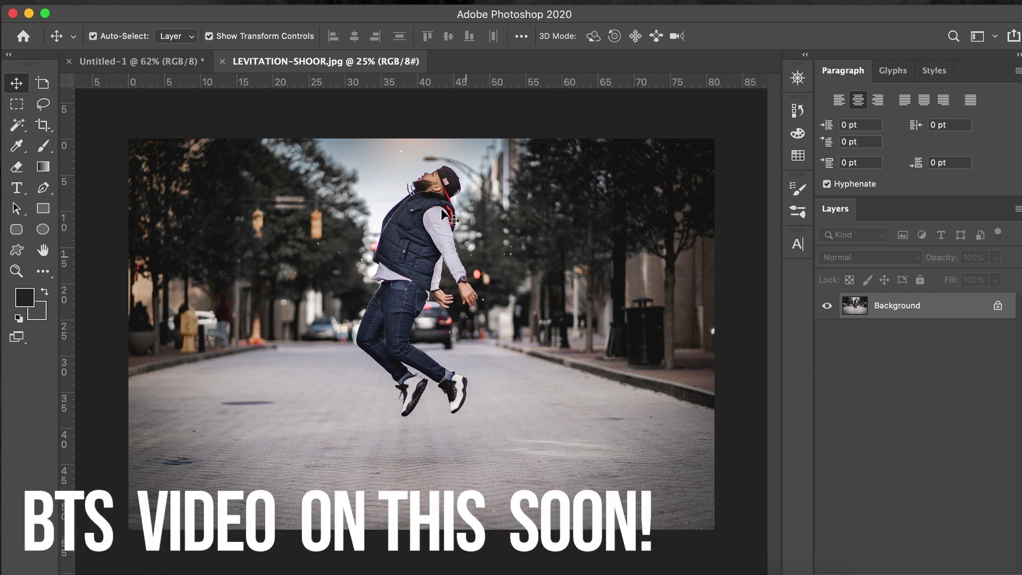
# - Convert the Background into an unlocked Layer 0 and drag the photo toward the frame document
pyautogui.doubleClick(978, 305)
pyautogui.press('Return')
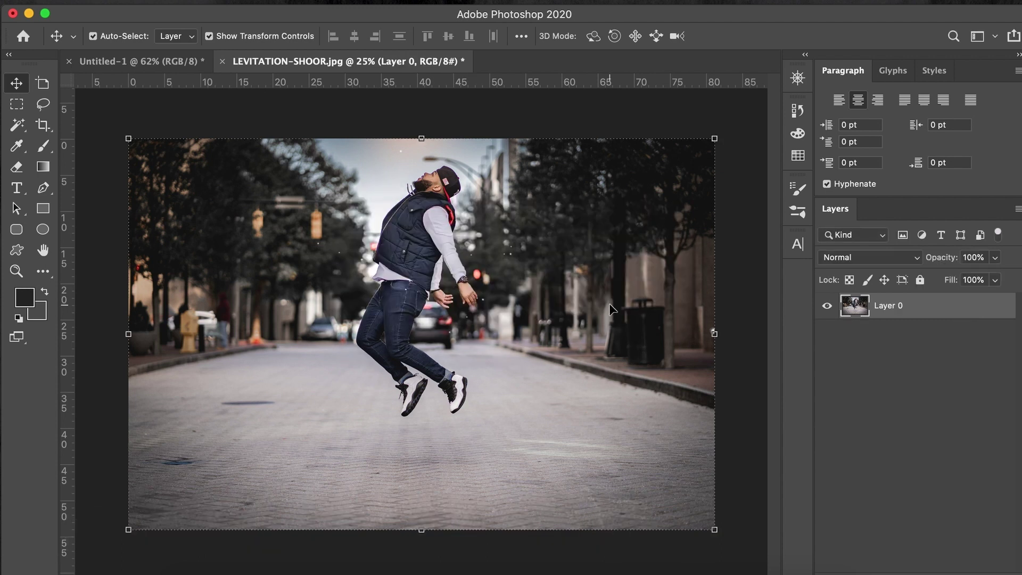
pyautogui.click(920, 279)
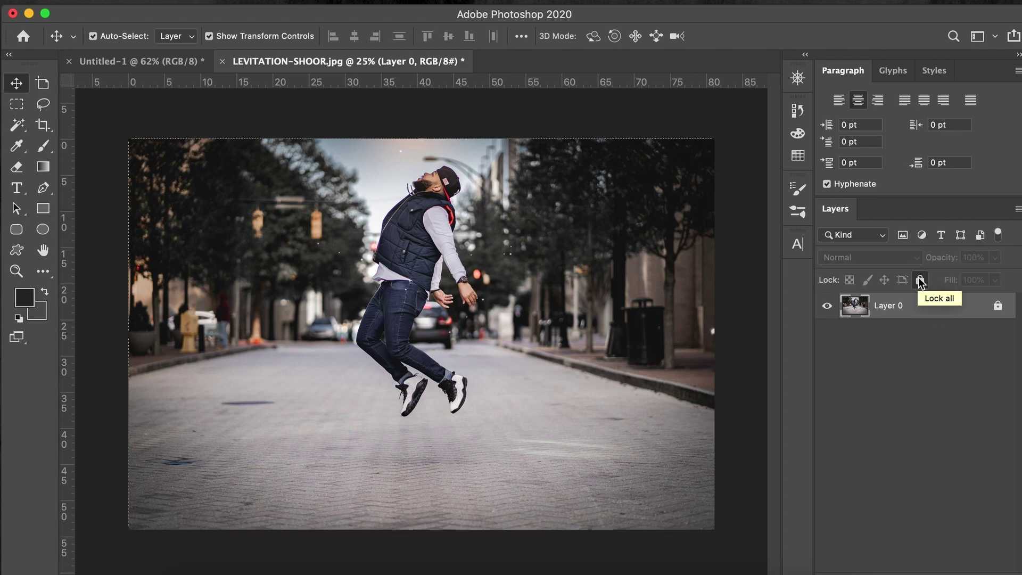
pyautogui.click(919, 279)
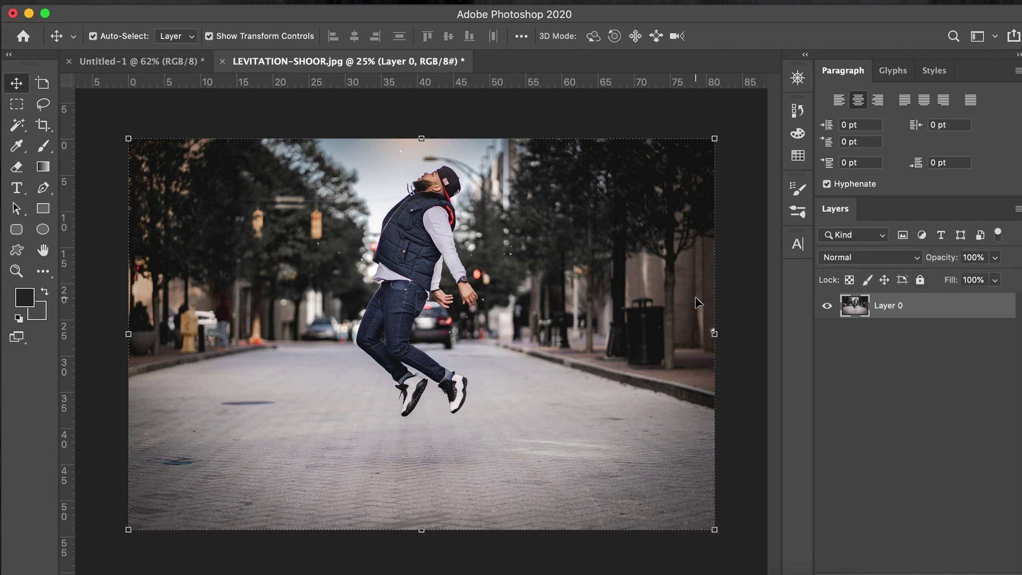
pyautogui.moveTo(494, 269); pyautogui.dragTo(196, 74)
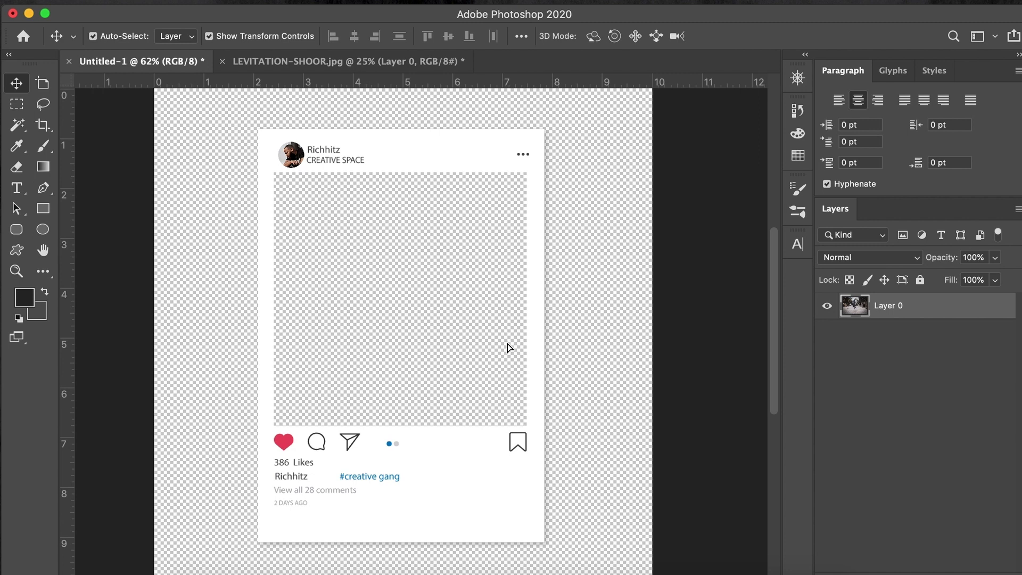
# - Drop the jump photo into Untitled-1 as Layer 1, scale it to 55.94% and position it over the frame
pyautogui.moveTo(507, 347); pyautogui.dragTo(506, 347)
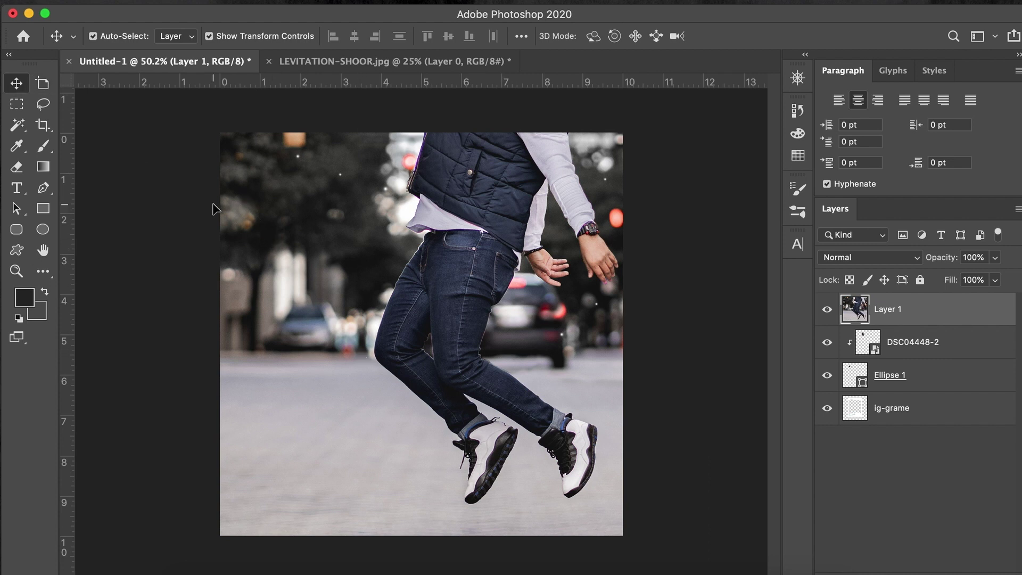
pyautogui.scroll(-5, 216, 208)
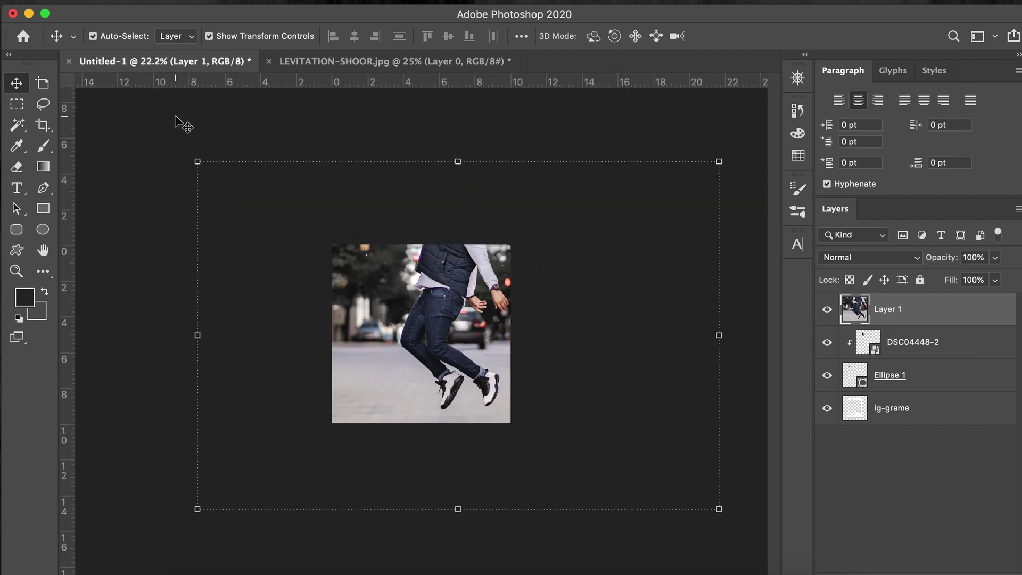
pyautogui.moveTo(197, 161); pyautogui.dragTo(427, 314)
pyautogui.moveTo(465, 346); pyautogui.dragTo(356, 288)
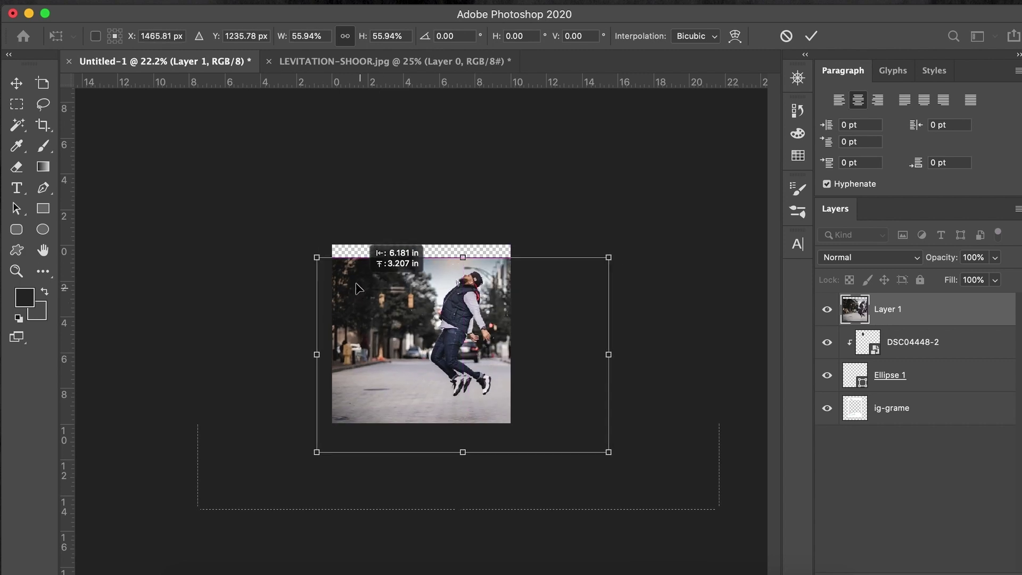
pyautogui.scroll(4, 355, 288)
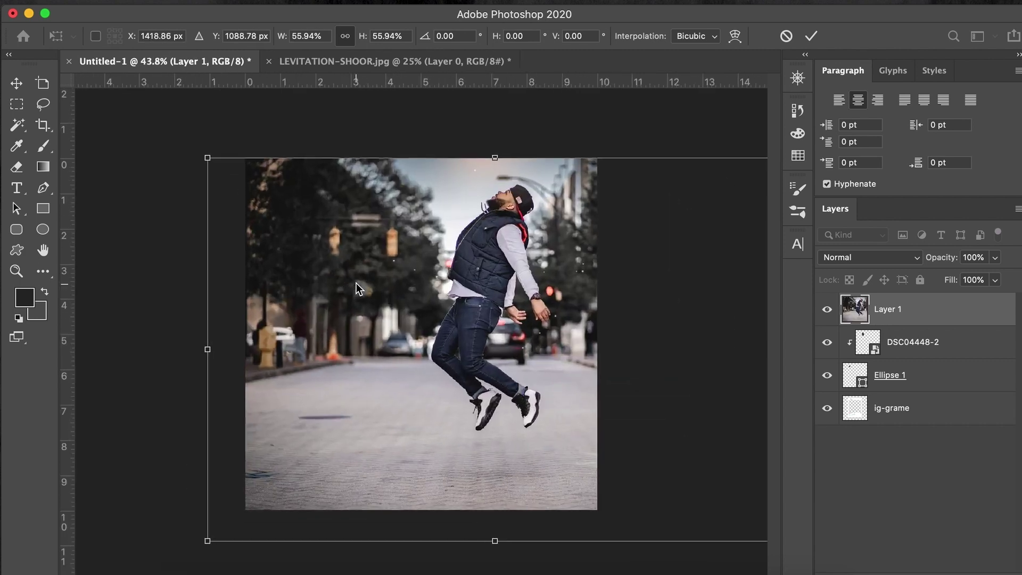
pyautogui.scroll(1, 356, 288)
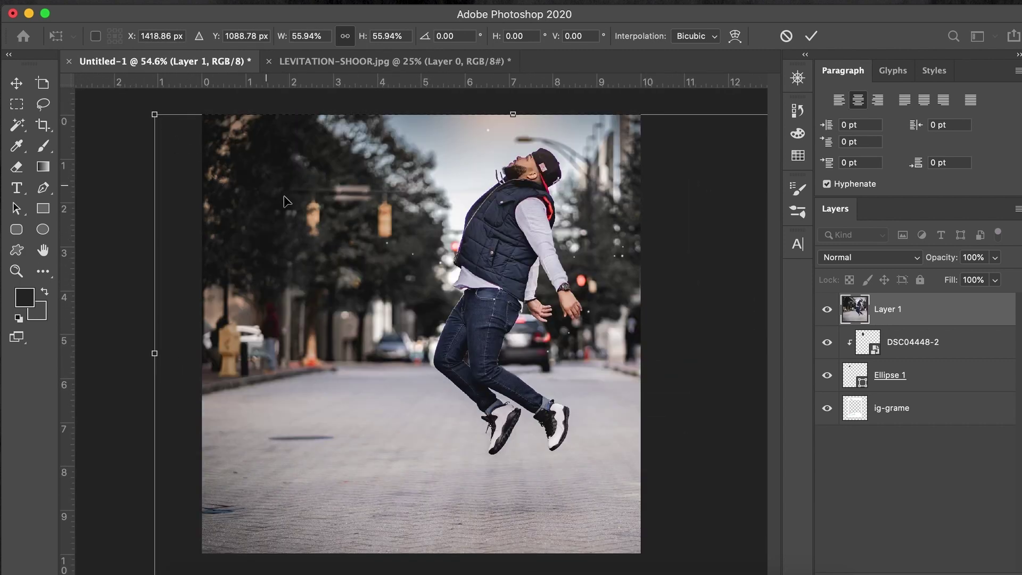
pyautogui.moveTo(315, 223); pyautogui.dragTo(250, 203)
pyautogui.moveTo(472, 261); pyautogui.dragTo(451, 261)
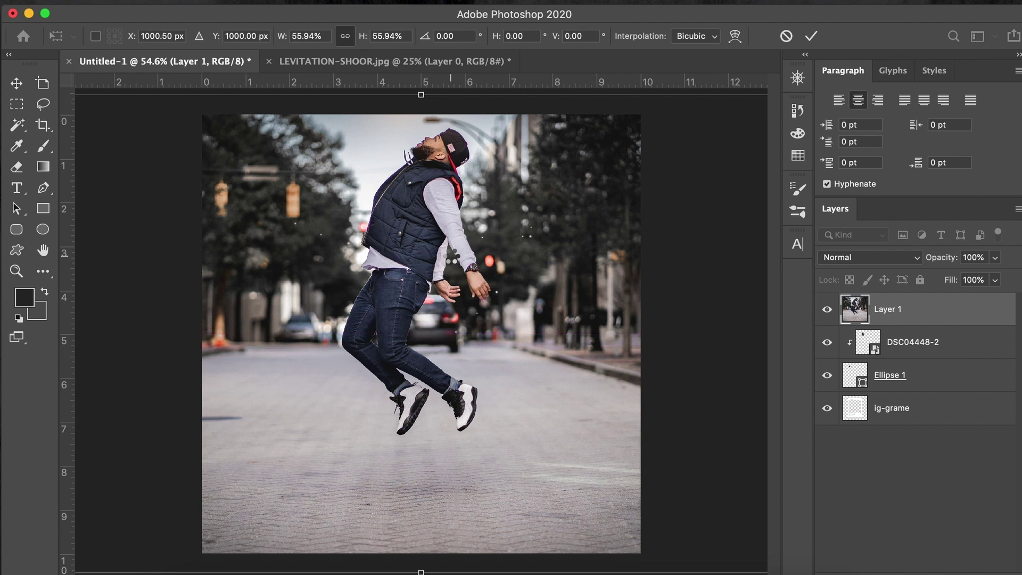
pyautogui.press('Return')
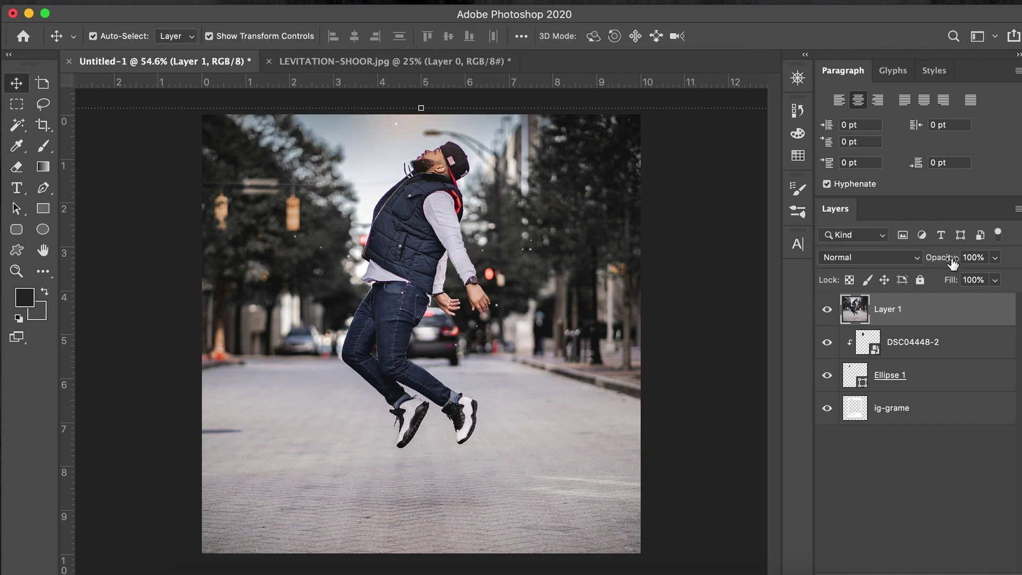
# - Briefly lower Layer 1's opacity to check alignment, restore 100%, and reorder it in the layer stack
pyautogui.moveTo(953, 260); pyautogui.dragTo(909, 261)
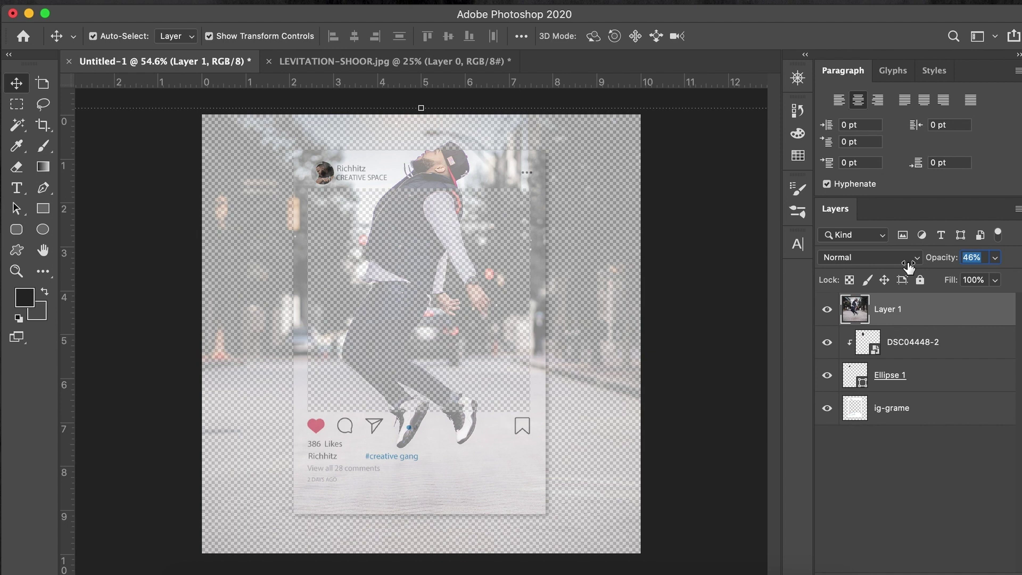
pyautogui.moveTo(908, 267); pyautogui.dragTo(994, 277)
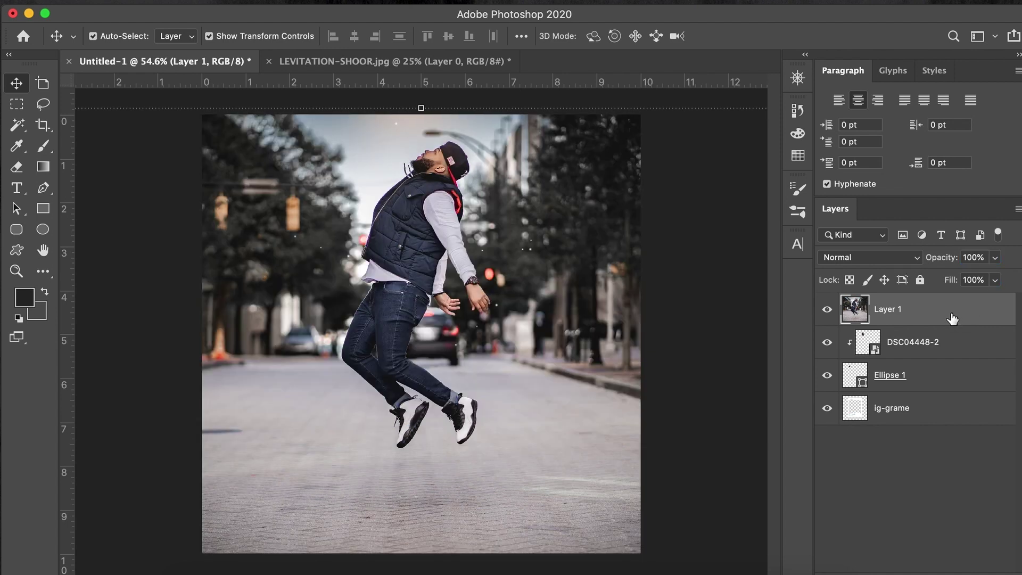
pyautogui.moveTo(943, 315); pyautogui.dragTo(935, 422)
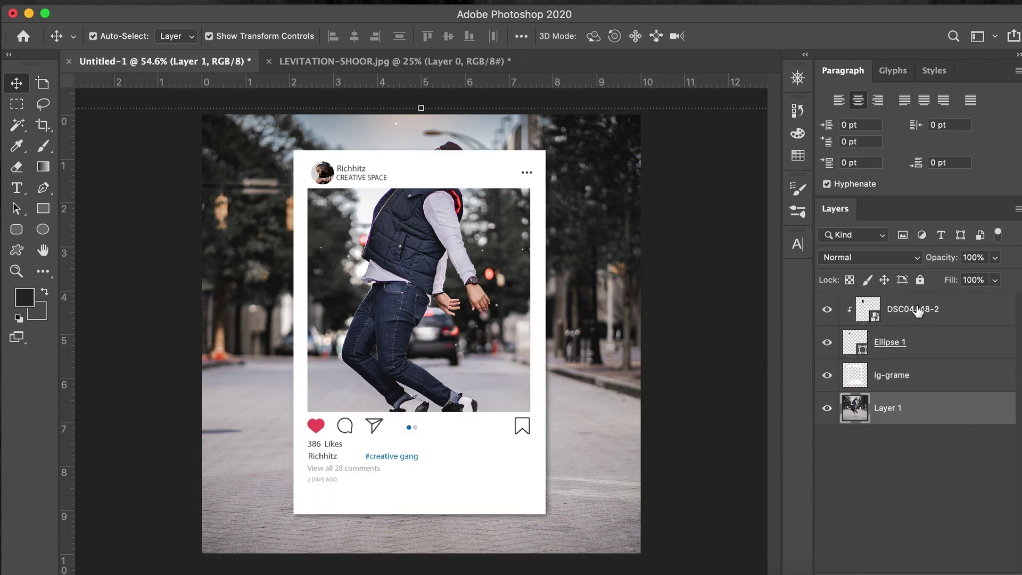
pyautogui.moveTo(939, 412); pyautogui.dragTo(941, 436)
# - Put Layer 1 at the bottom, merge DSC04448-2, Ellipse 1 and ig-grame, and drop the merged layer to 12% opacity
pyautogui.click(951, 381)
pyautogui.keyDown('shift'); pyautogui.click(942, 314); pyautogui.keyUp('shift')
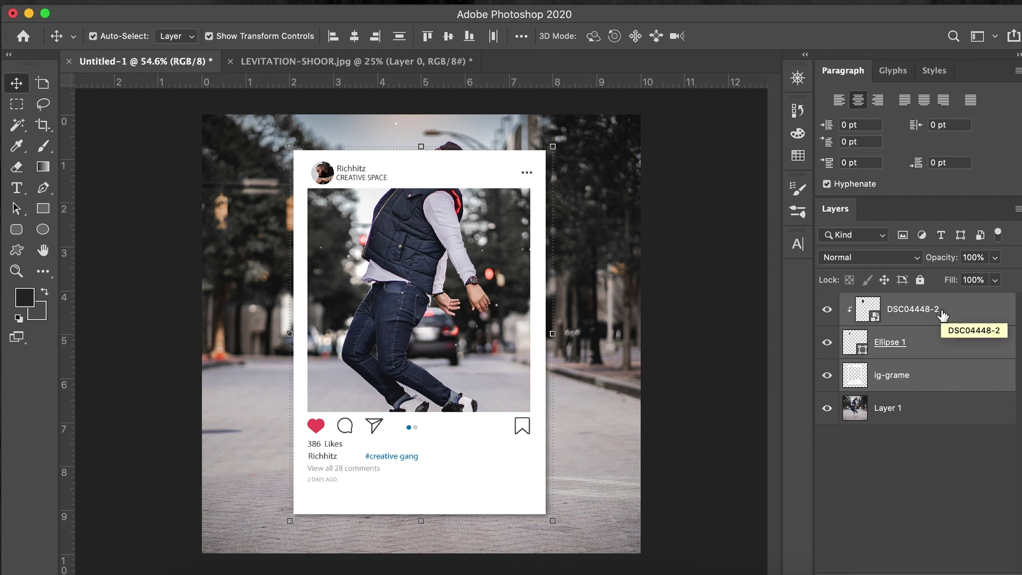
pyautogui.click(947, 373)
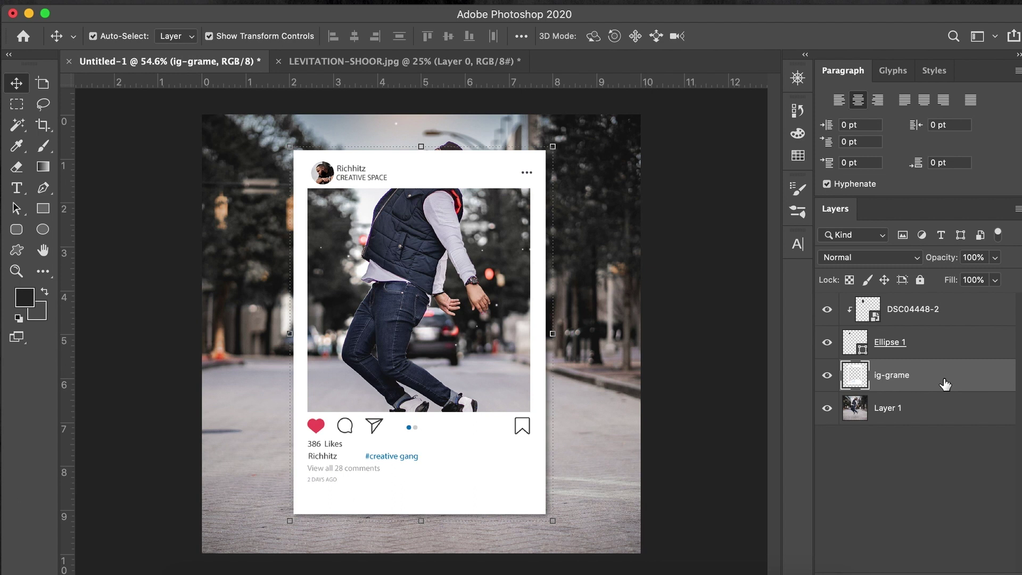
pyautogui.keyDown('shift'); pyautogui.click(955, 310); pyautogui.keyUp('shift')
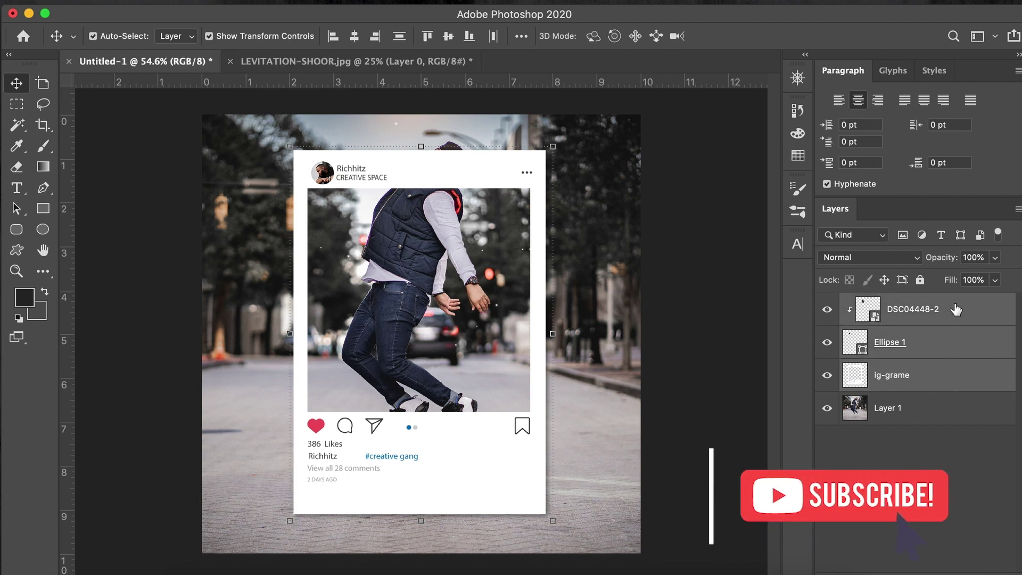
pyautogui.press('super+e')
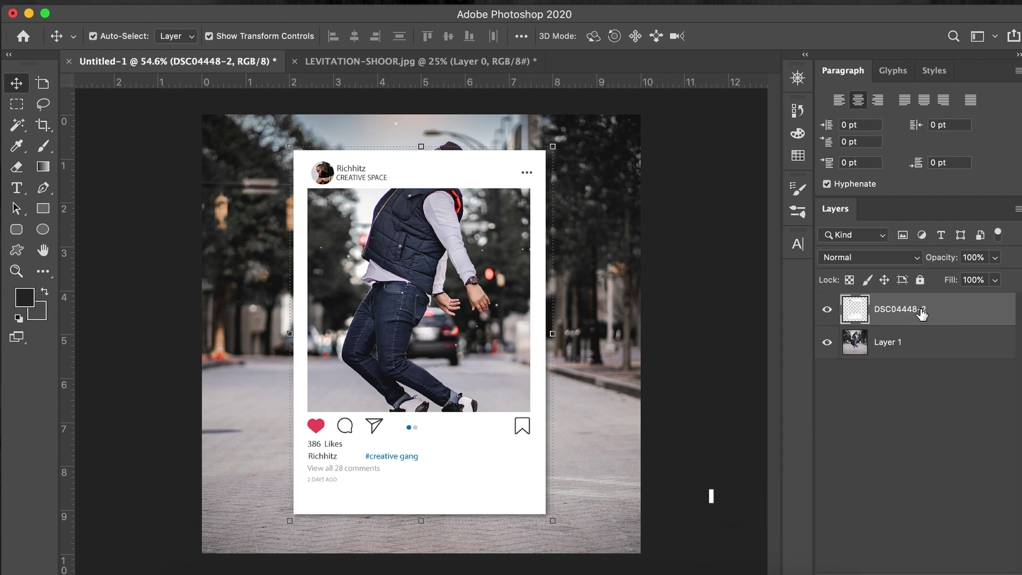
pyautogui.moveTo(941, 258); pyautogui.dragTo(878, 274)
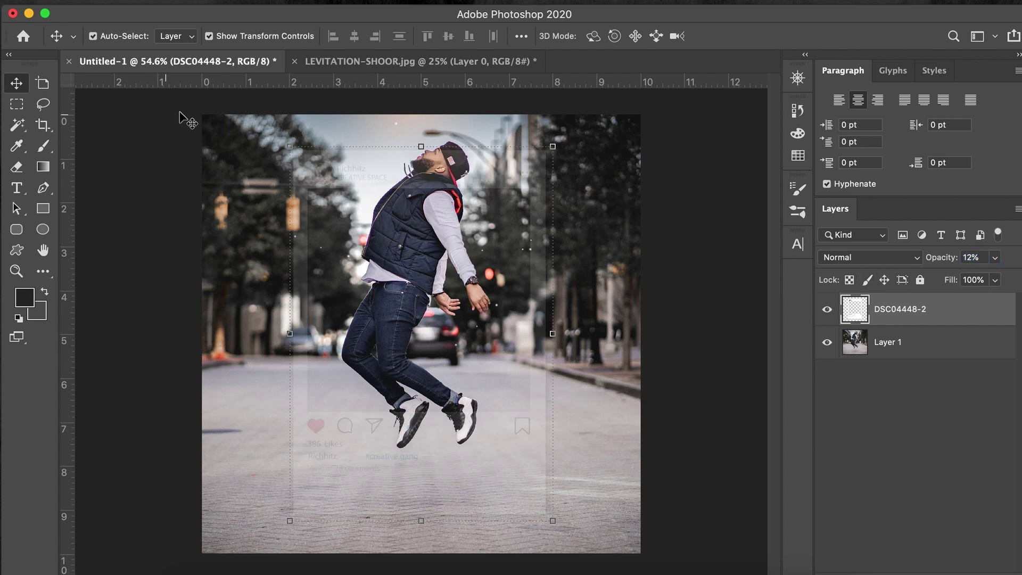
pyautogui.moveTo(938, 261); pyautogui.dragTo(915, 266)
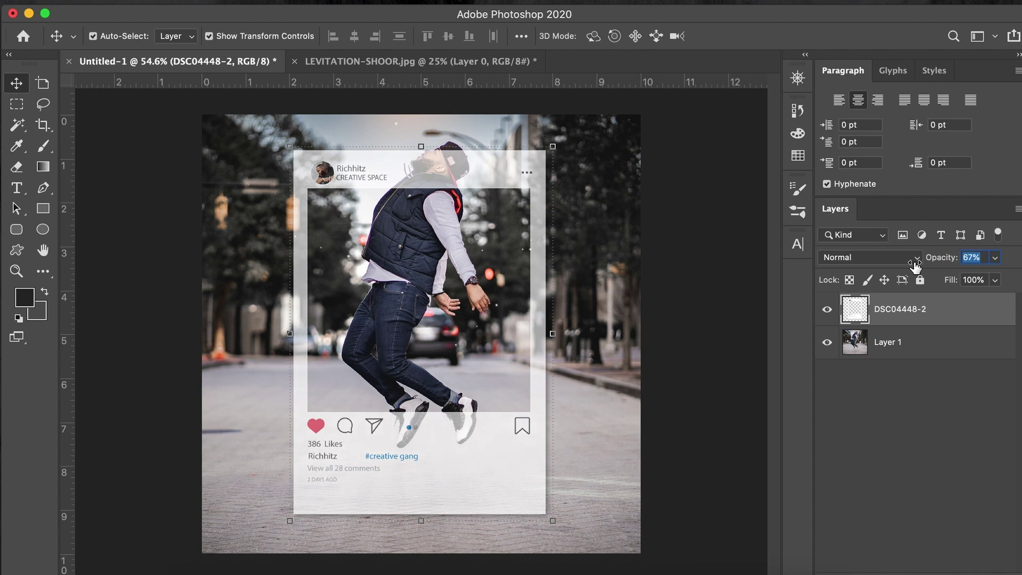
pyautogui.moveTo(916, 267); pyautogui.dragTo(911, 267)
pyautogui.press('Return')
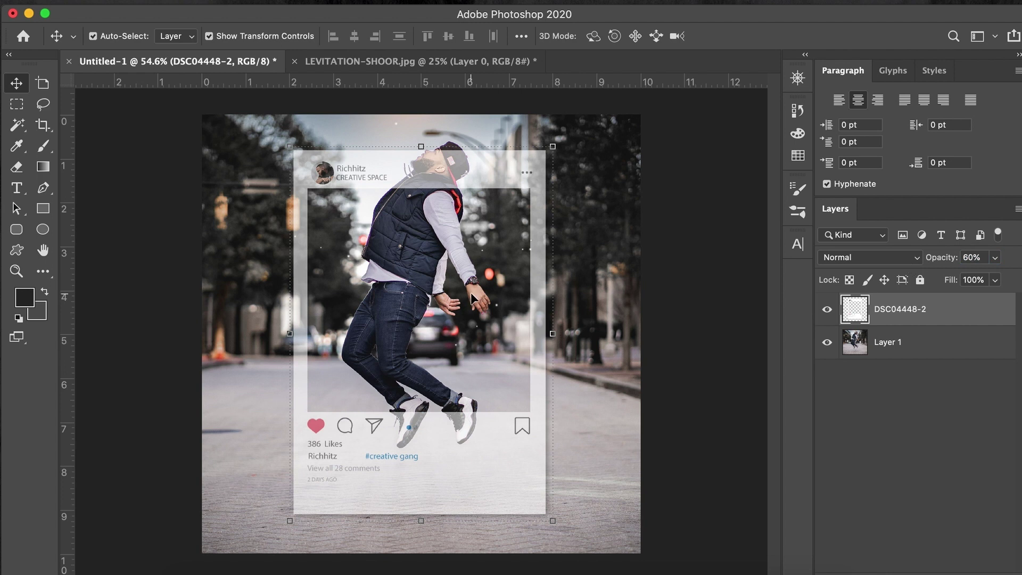
pyautogui.scroll(5, 433, 337)
pyautogui.scroll(8, 435, 338)
pyautogui.scroll(-5, 433, 336)
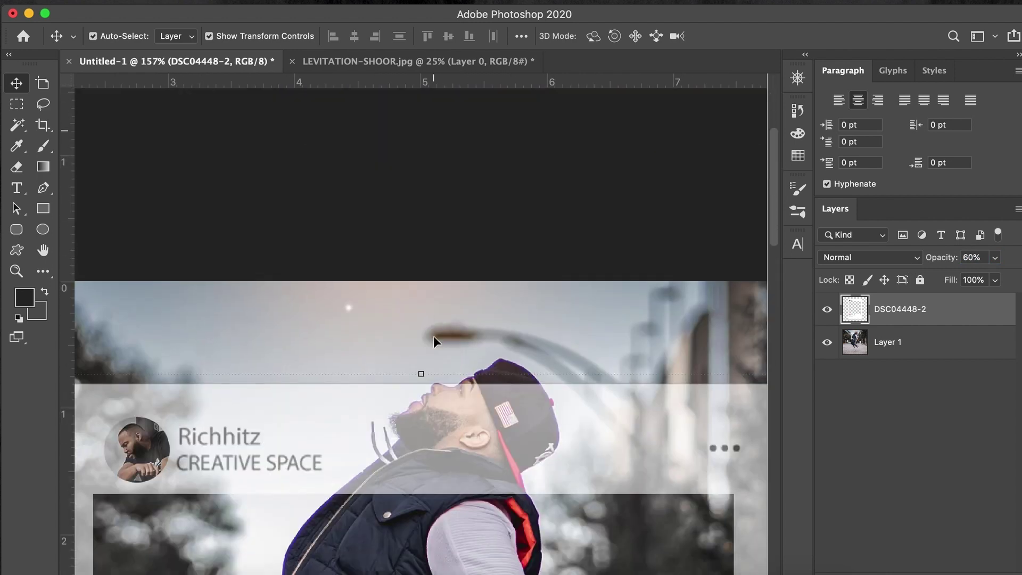
pyautogui.scroll(2, 433, 337)
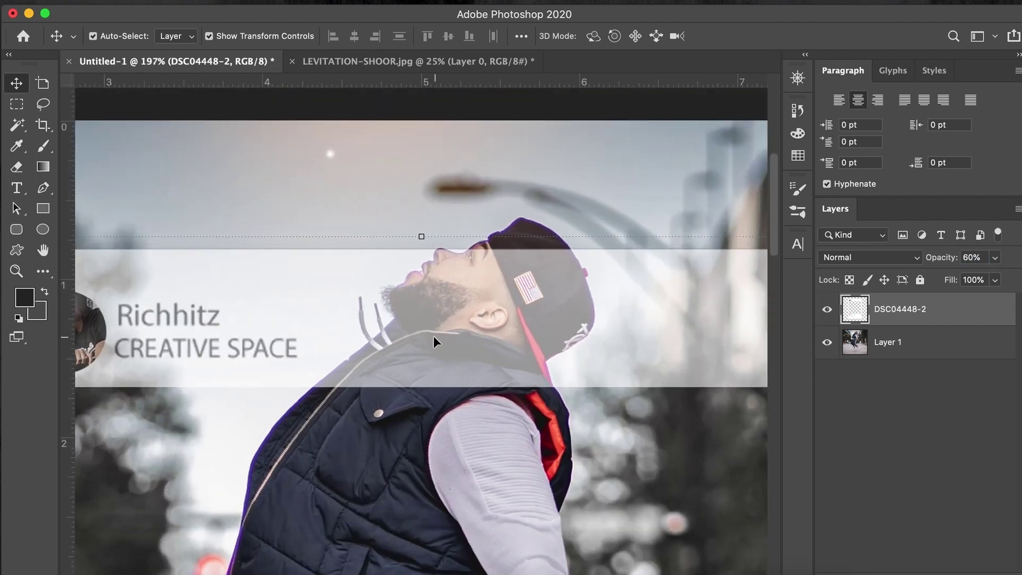
pyautogui.scroll(-2, 433, 336)
pyautogui.scroll(-10, 434, 337)
pyautogui.scroll(-10, 434, 336)
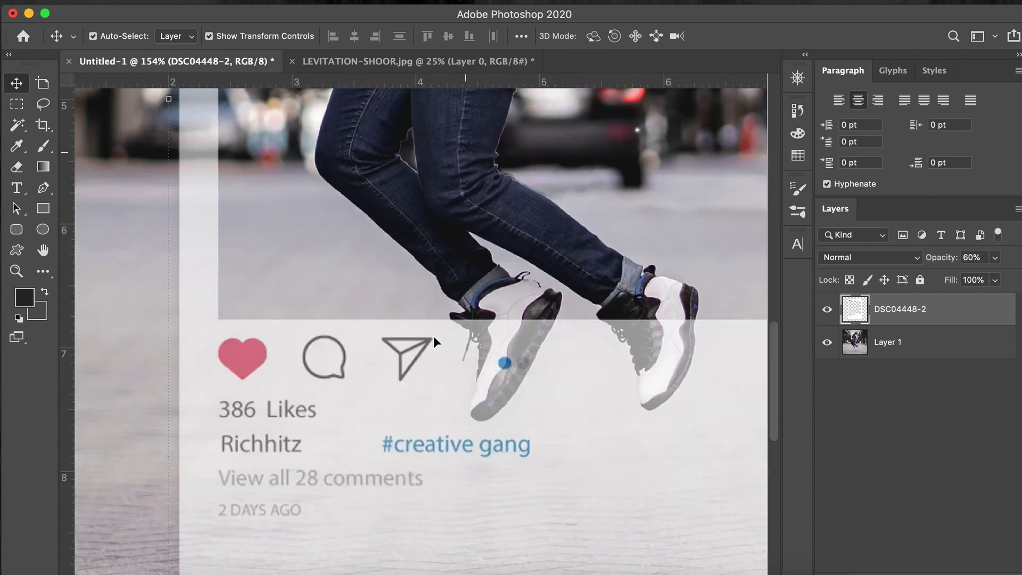
pyautogui.scroll(1, 433, 337)
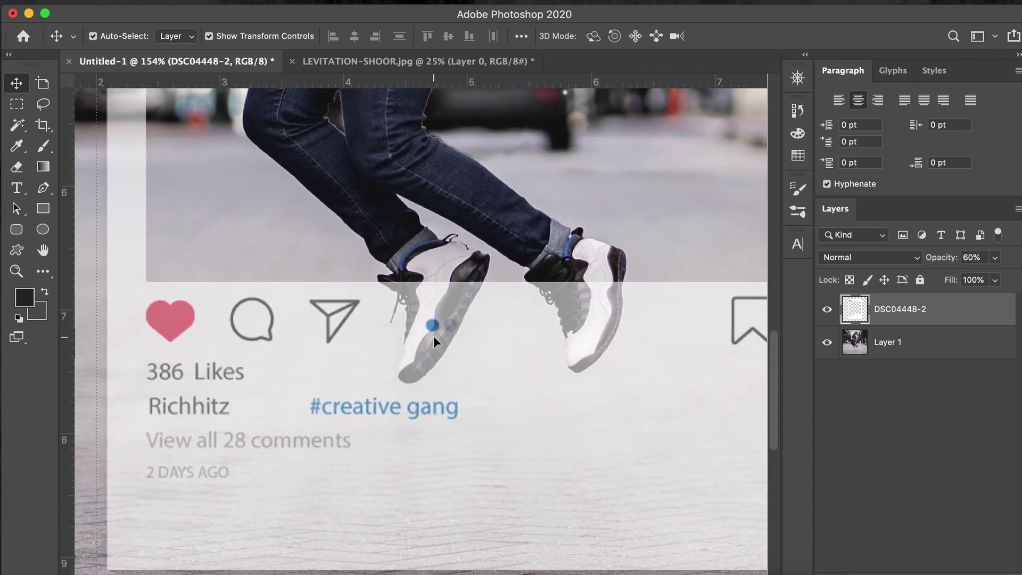
pyautogui.scroll(4, 433, 336)
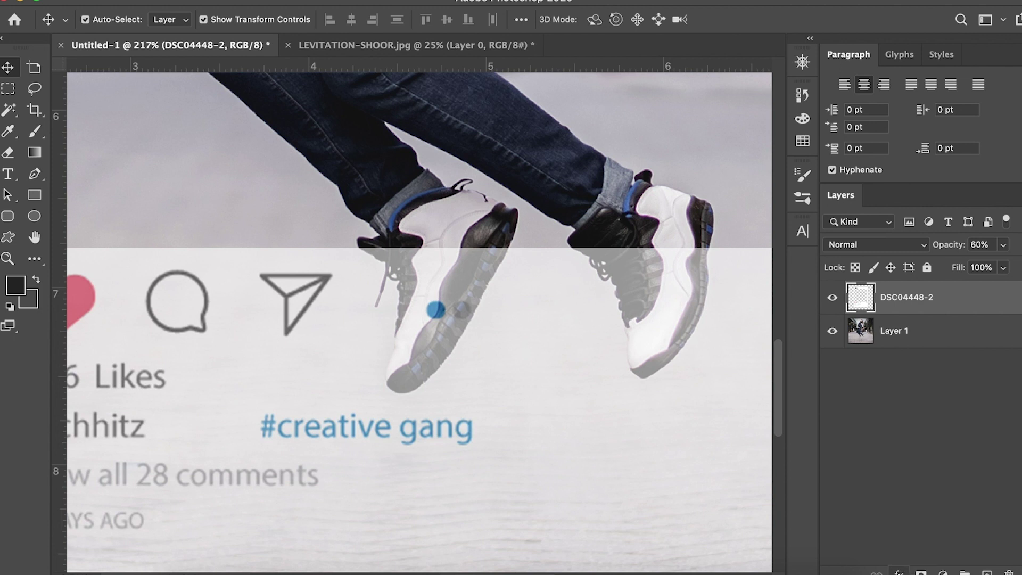
pyautogui.click(921, 572)
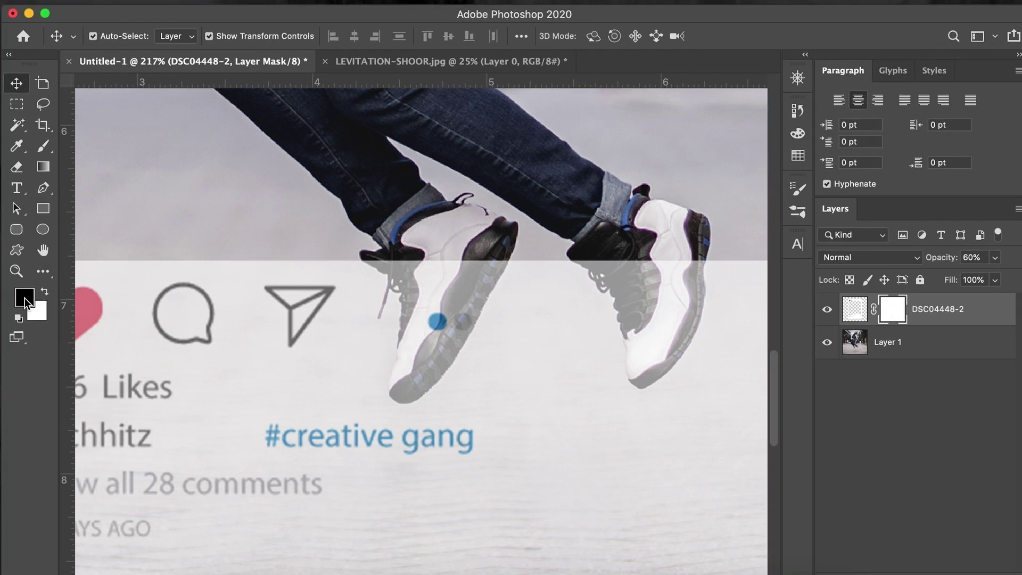
# - Try painting black over both shoes with a size-70 brush, then undo the strokes
pyautogui.click(43, 146)
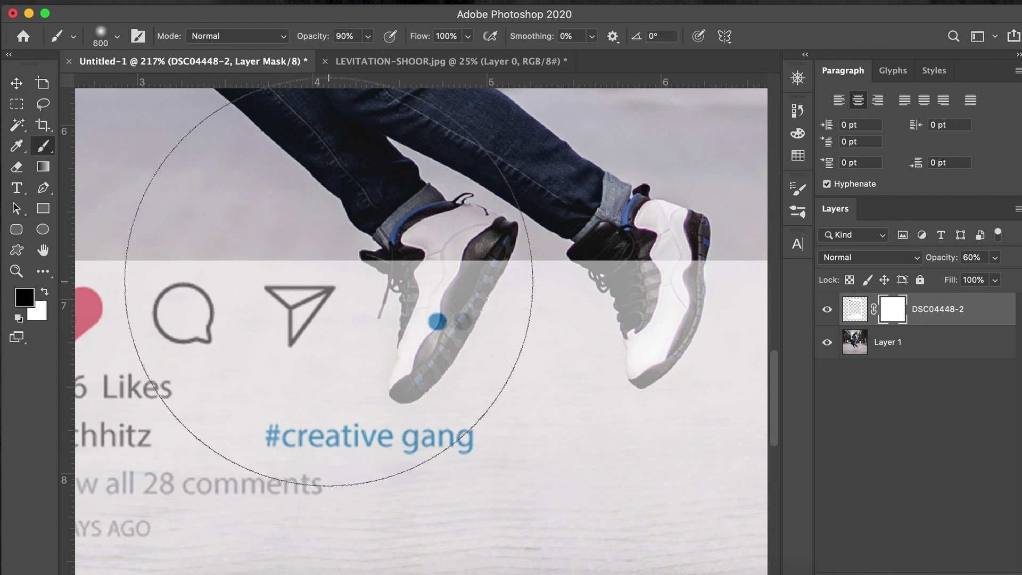
pyautogui.press('[')
pyautogui.press('[')
pyautogui.press('[')
pyautogui.press('[')
pyautogui.press('[')
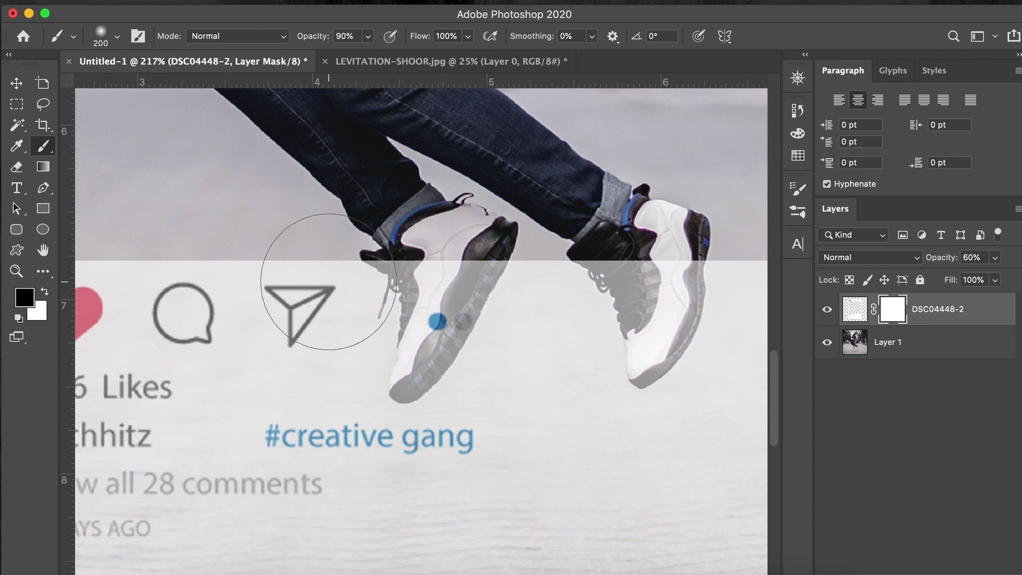
pyautogui.press('[')
pyautogui.press('[')
pyautogui.press('[')
pyautogui.press('[')
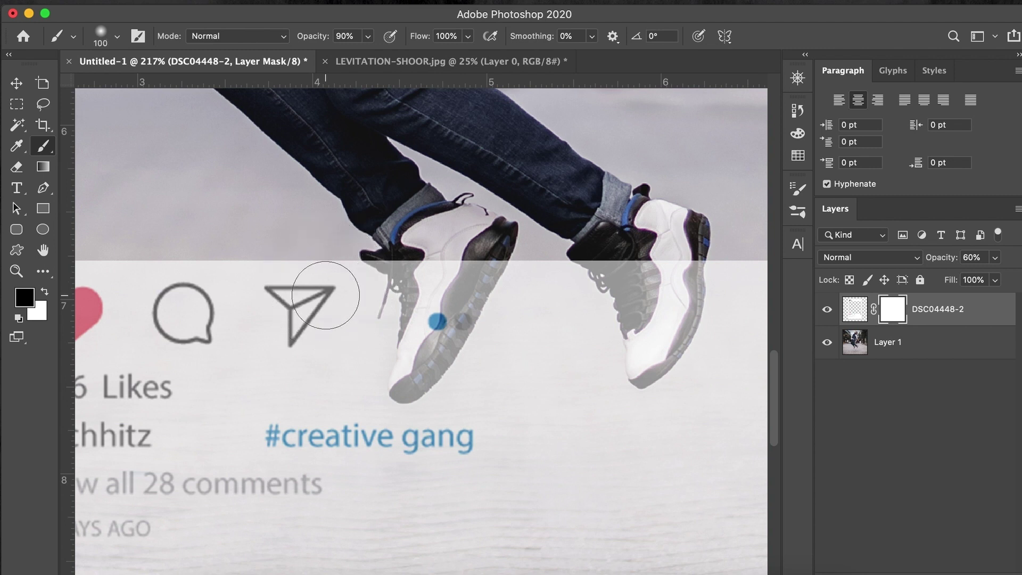
pyautogui.press('[')
pyautogui.press('[')
pyautogui.press('[')
pyautogui.moveTo(430, 265)
pyautogui.mouseDown()
pyautogui.moveTo(432, 340)
pyautogui.moveTo(397, 365)
pyautogui.moveTo(413, 255)
pyautogui.moveTo(392, 260)
pyautogui.moveTo(474, 247)
pyautogui.moveTo(468, 260)
pyautogui.moveTo(429, 272)
pyautogui.mouseUp()
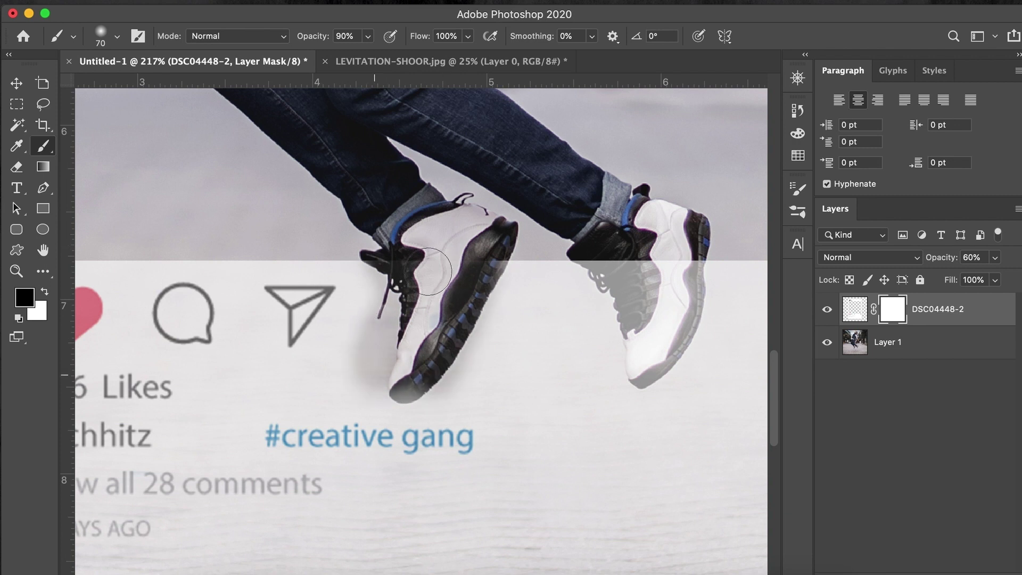
pyautogui.moveTo(580, 247)
pyautogui.mouseDown()
pyautogui.moveTo(627, 243)
pyautogui.moveTo(637, 342)
pyautogui.mouseUp()
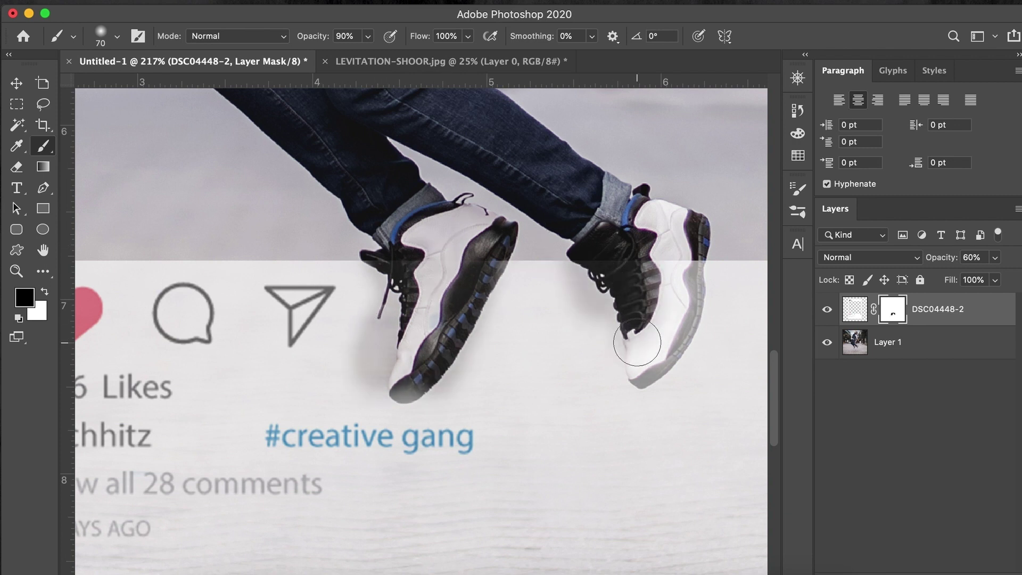
pyautogui.press('super+BackSpace')
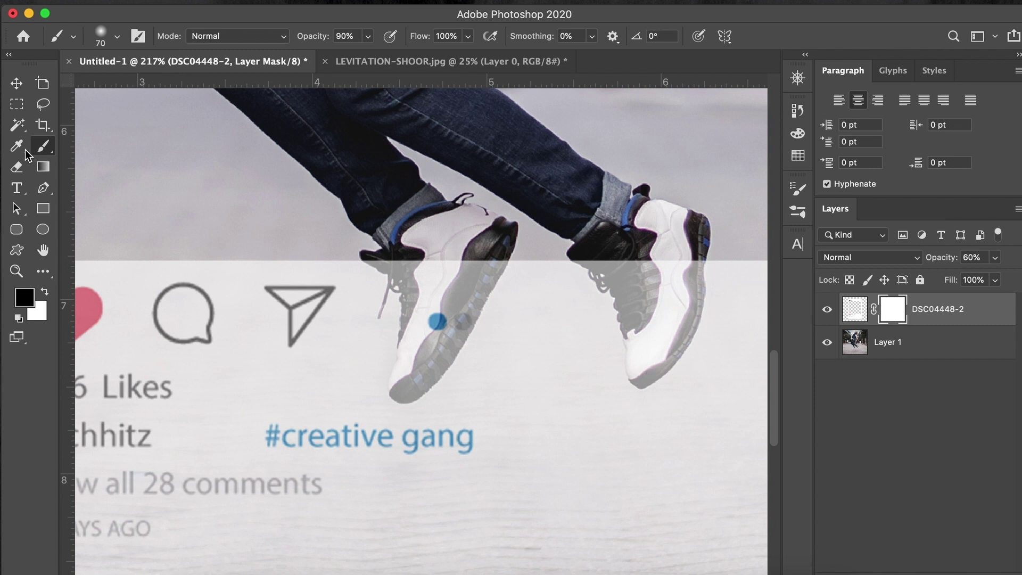
pyautogui.click(46, 272)
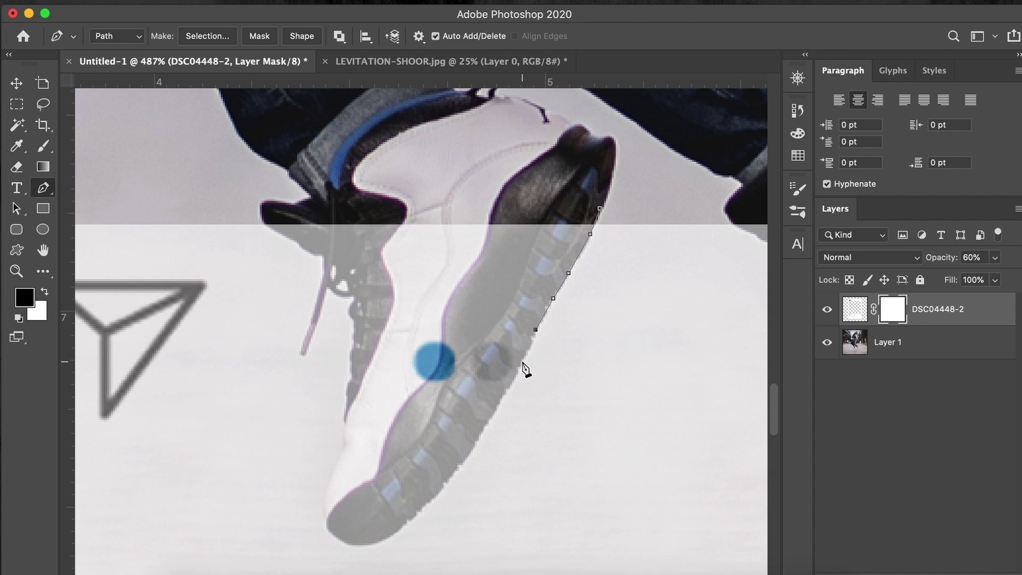
# - Place Pen anchors along the left shoe's sole, around the toe and up its left edge
pyautogui.click(520, 365)
pyautogui.click(353, 547)
pyautogui.click(330, 473)
pyautogui.click(341, 442)
pyautogui.click(348, 390)
pyautogui.click(351, 355)
pyautogui.click(353, 316)
pyautogui.click(354, 297)
pyautogui.scroll(5, 358, 304)
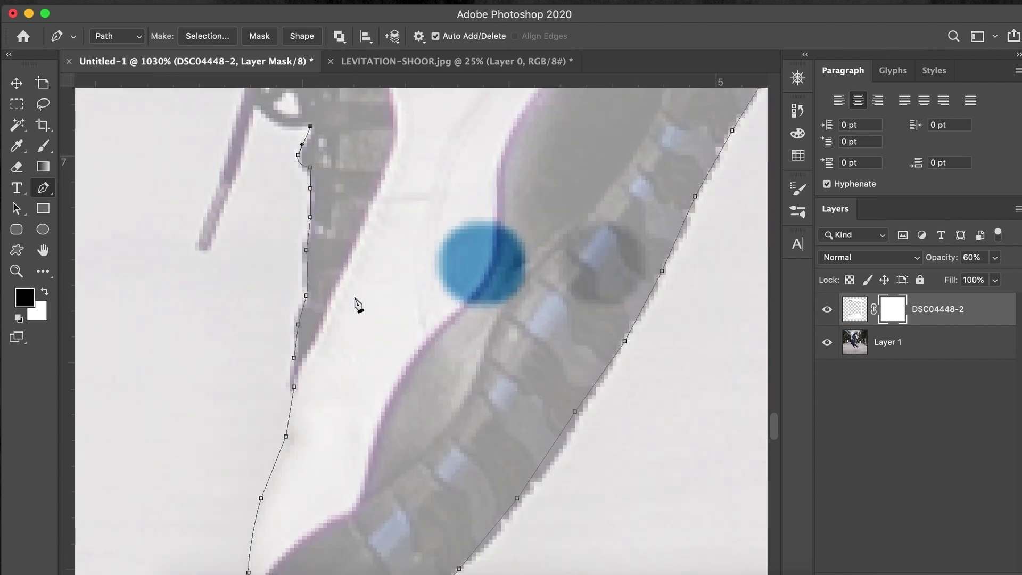
pyautogui.scroll(5, 357, 305)
# - Continue the path around the dangling strap and across the shoe's top to the heel
pyautogui.click(255, 383)
pyautogui.click(240, 458)
pyautogui.click(277, 320)
pyautogui.click(274, 227)
pyautogui.click(154, 176)
pyautogui.scroll(-2, 133, 160)
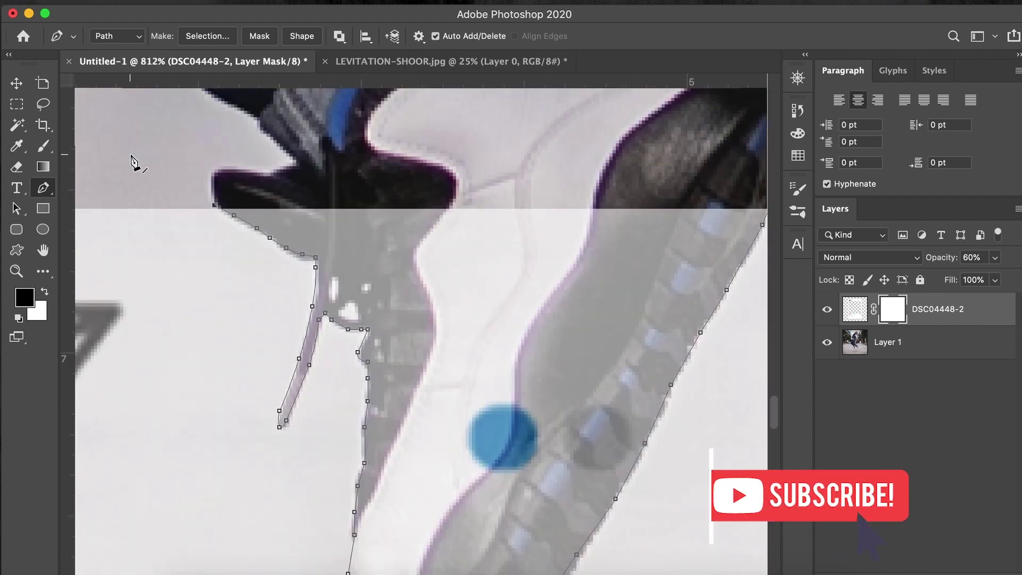
pyautogui.scroll(-2, 133, 161)
pyautogui.scroll(-3, 386, 203)
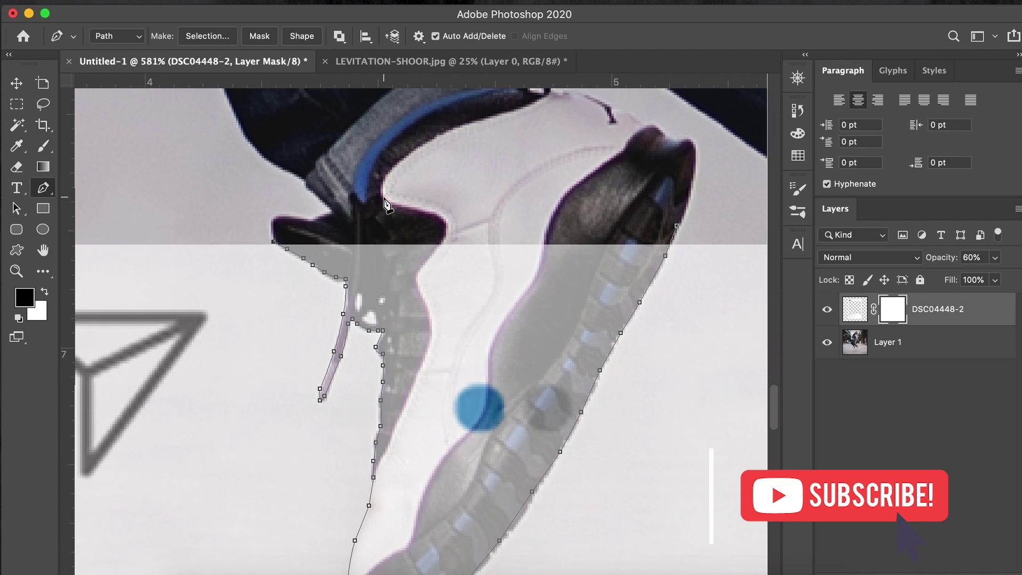
pyautogui.scroll(2, 381, 212)
pyautogui.click(428, 218)
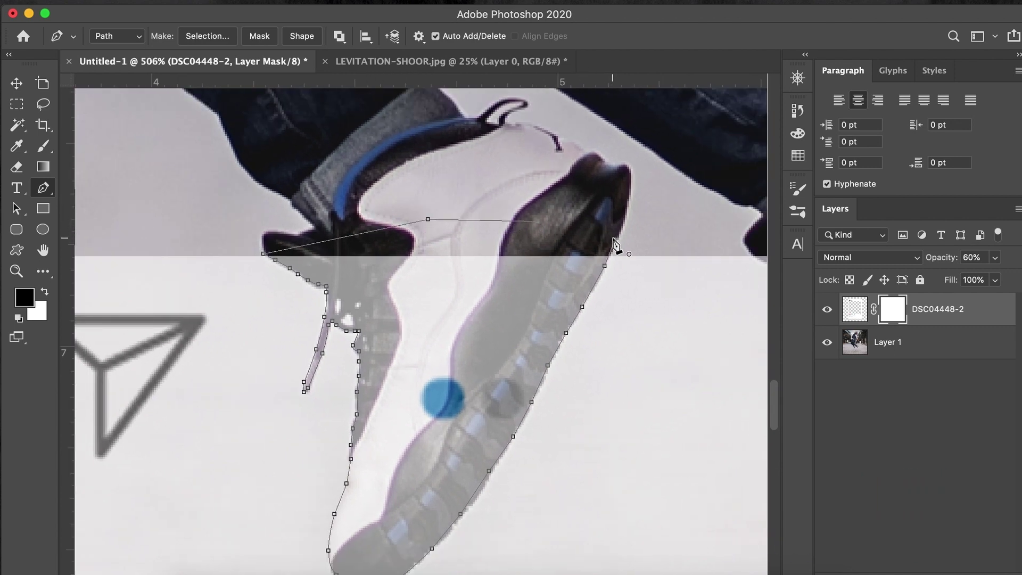
pyautogui.hscroll(8, 540, 266)
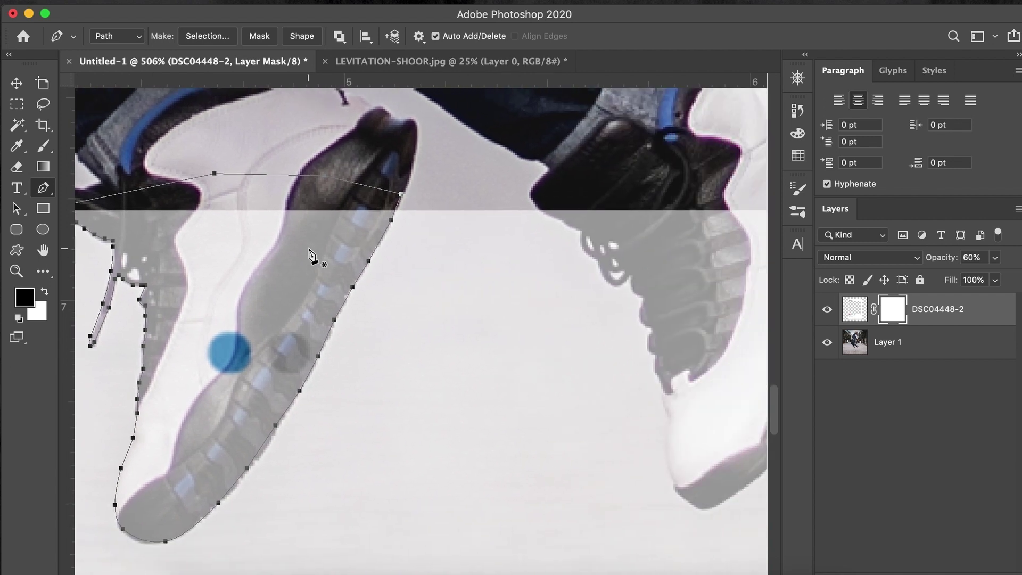
pyautogui.rightClick(295, 246)
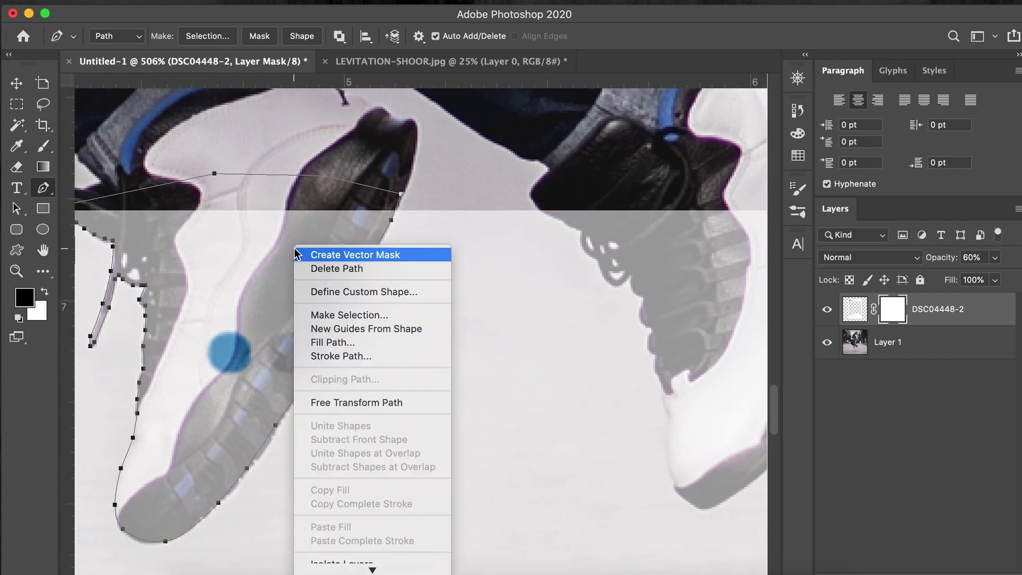
# - Fill the left-shoe path with Black contents on the DSC04448-2 mask
pyautogui.click(325, 343)
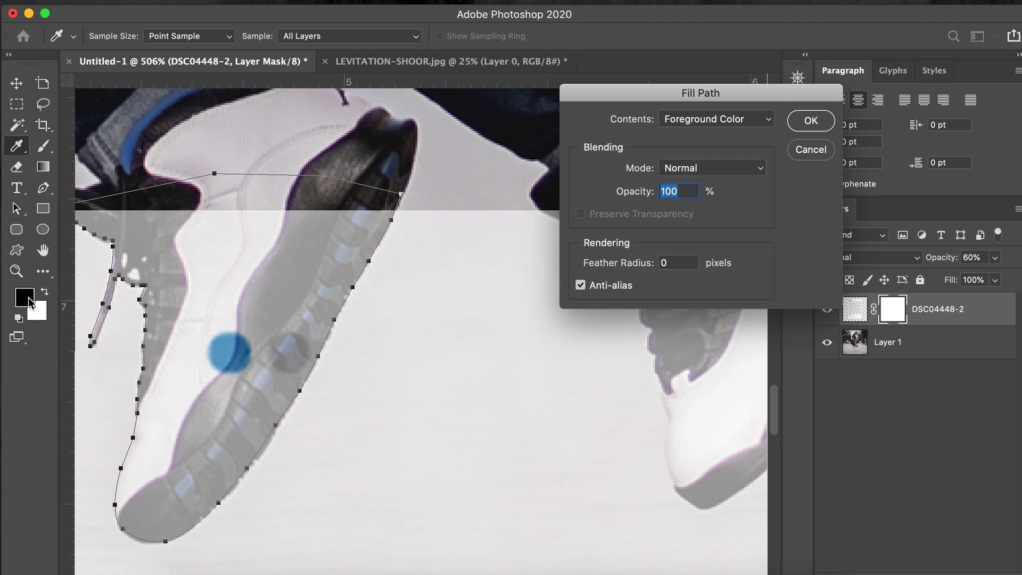
pyautogui.click(765, 125)
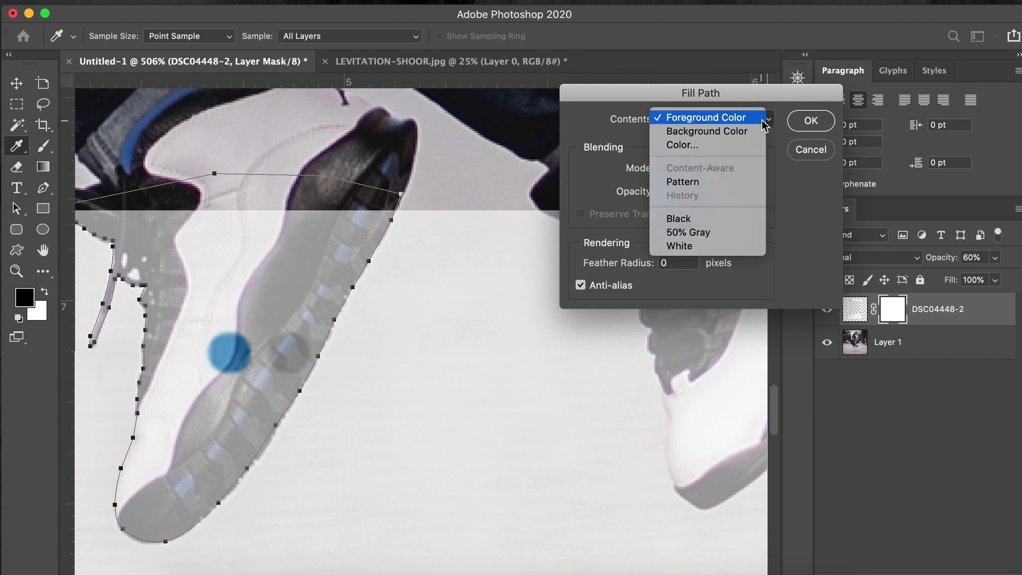
pyautogui.click(689, 219)
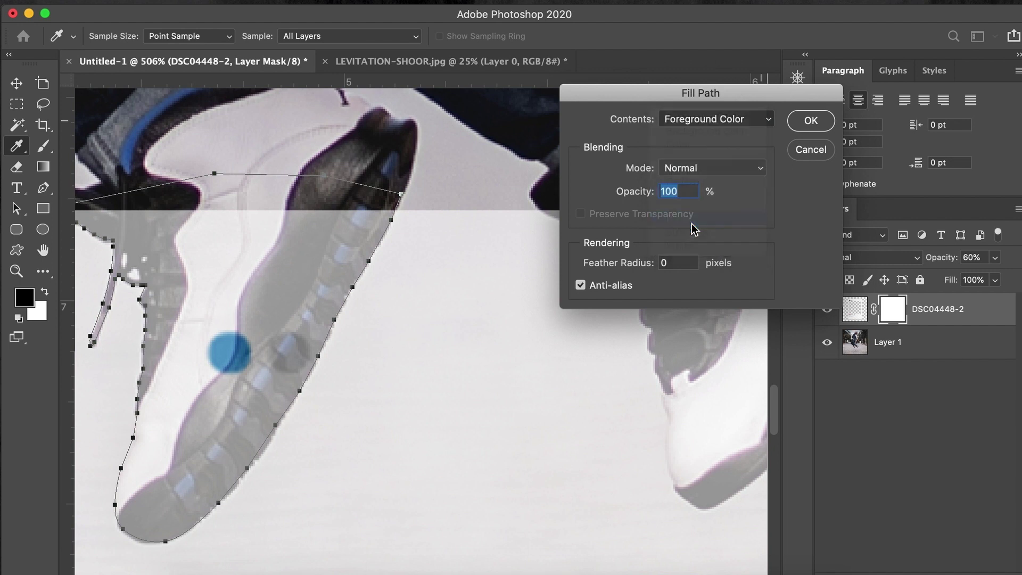
pyautogui.click(816, 125)
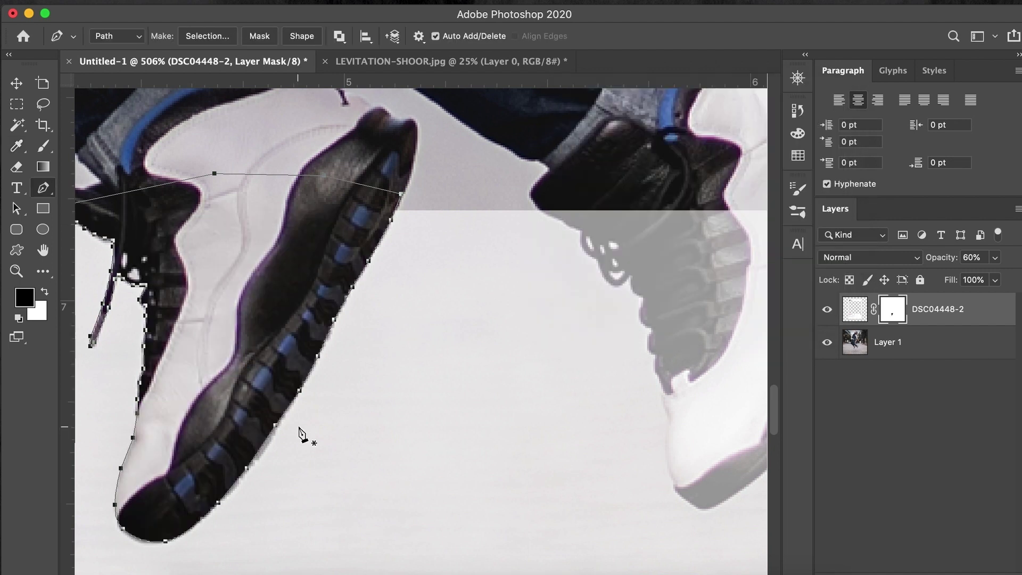
# - Start a Pen path on the right shoe, tracing along its sole edge
pyautogui.hscroll(7, 393, 362)
pyautogui.scroll(1, 394, 362)
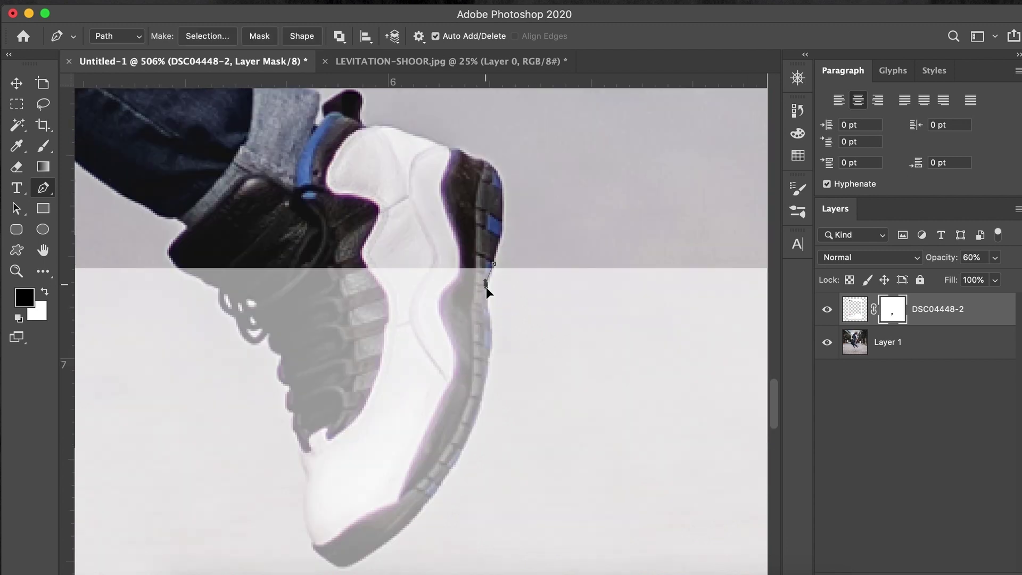
pyautogui.moveTo(487, 287); pyautogui.dragTo(486, 288)
pyautogui.scroll(3, 486, 382)
pyautogui.scroll(-3, 479, 404)
pyautogui.click(465, 424)
pyautogui.click(413, 481)
pyautogui.click(312, 540)
pyautogui.click(261, 499)
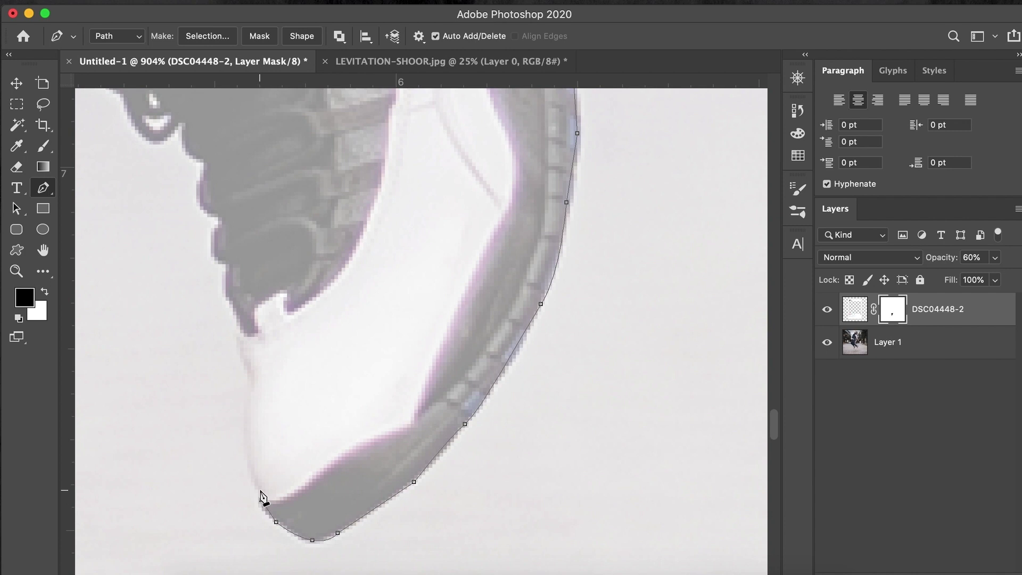
pyautogui.click(247, 449)
pyautogui.click(251, 365)
pyautogui.scroll(5, 235, 351)
pyautogui.hscroll(-3, 234, 351)
# - Continue the outline up the heel to the boot edge and across the shoe's top
pyautogui.click(309, 466)
pyautogui.click(283, 368)
pyautogui.click(272, 298)
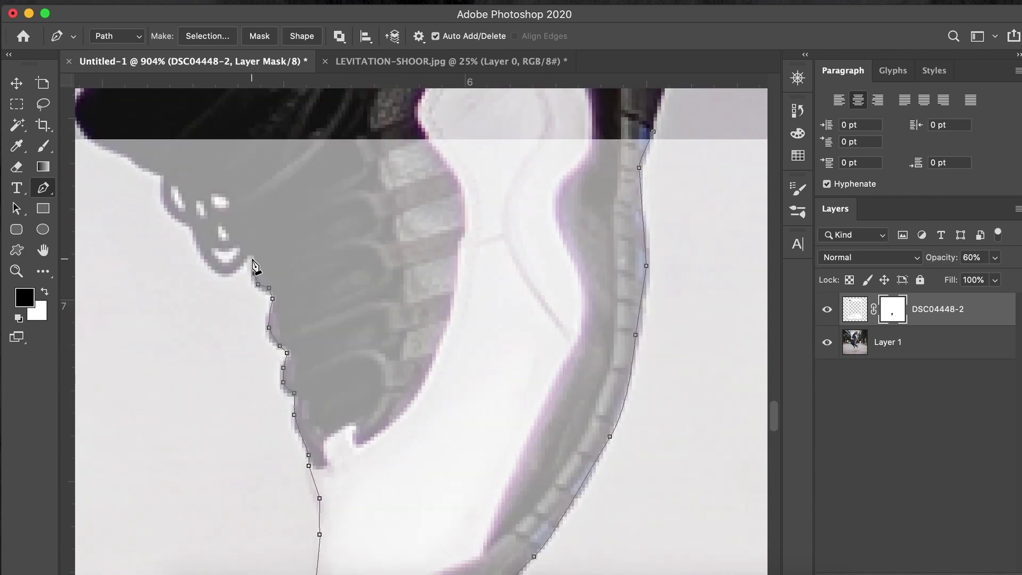
pyautogui.click(251, 255)
pyautogui.click(229, 273)
pyautogui.click(189, 222)
pyautogui.click(170, 212)
pyautogui.click(162, 190)
pyautogui.click(159, 177)
pyautogui.click(97, 142)
pyautogui.moveTo(87, 136); pyautogui.dragTo(127, 111)
pyautogui.scroll(-3, 178, 160)
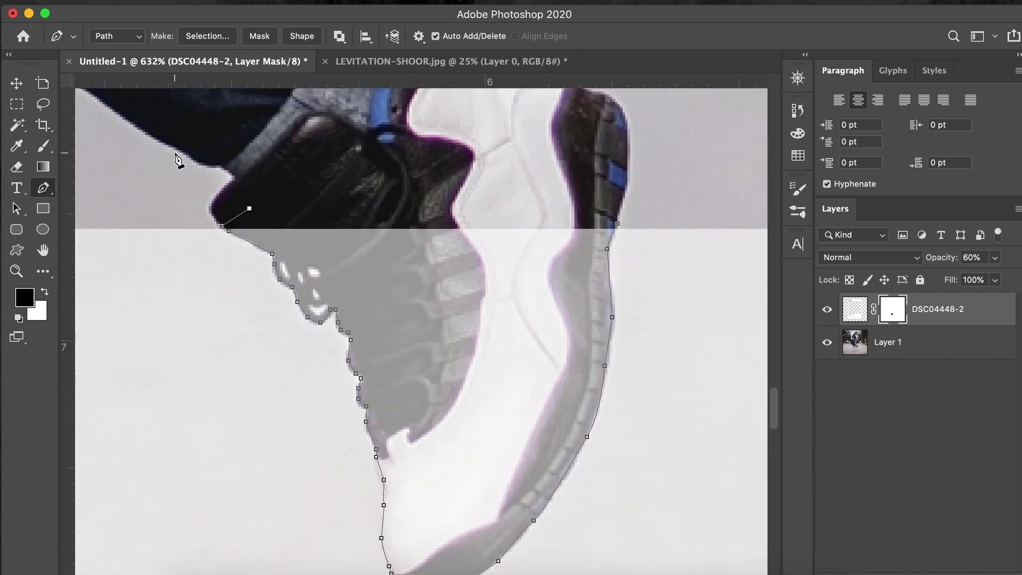
pyautogui.click(577, 209)
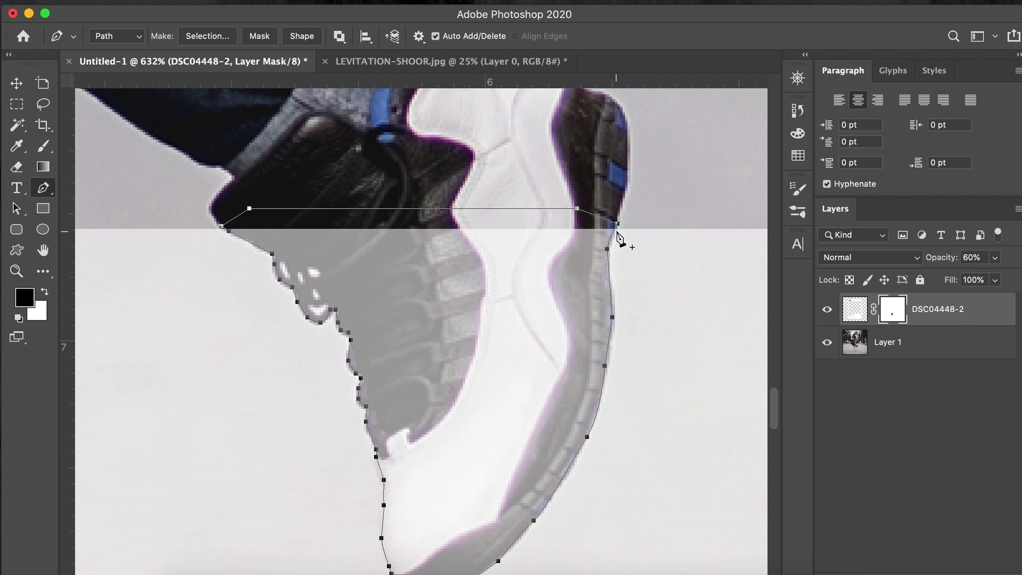
# - Fill the right-shoe path with Black on the layer mask
pyautogui.rightClick(572, 247)
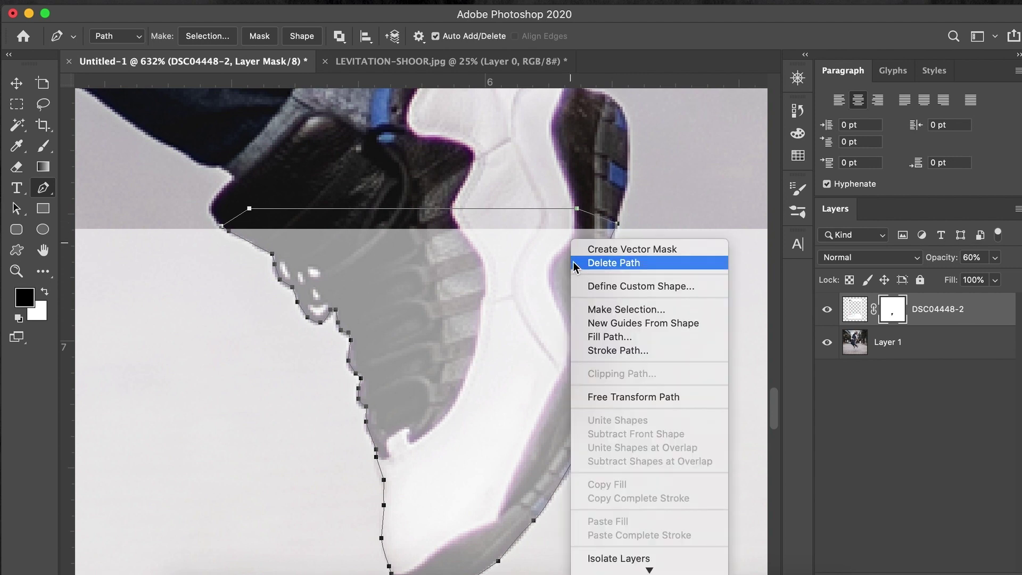
pyautogui.click(598, 337)
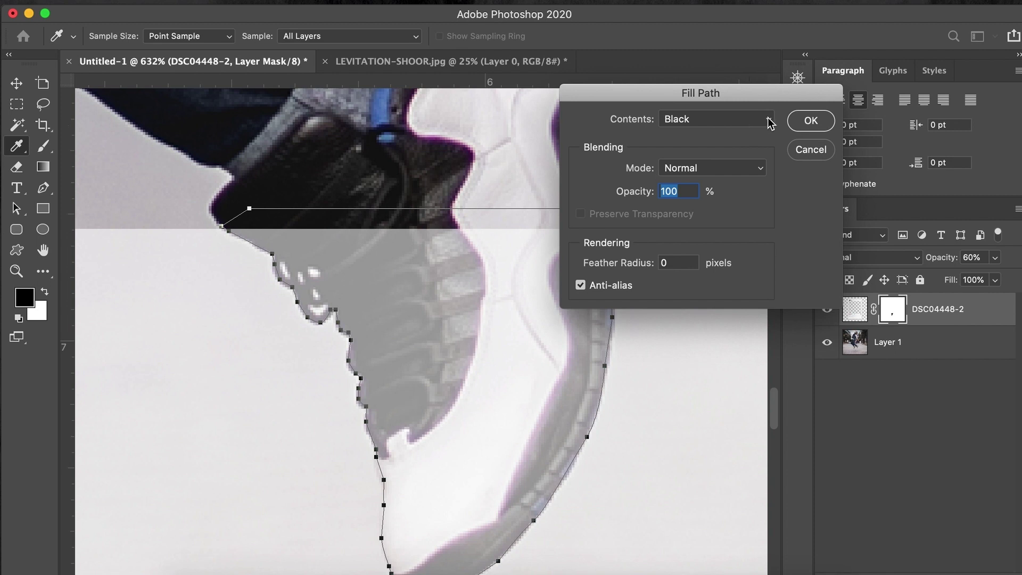
pyautogui.click(810, 122)
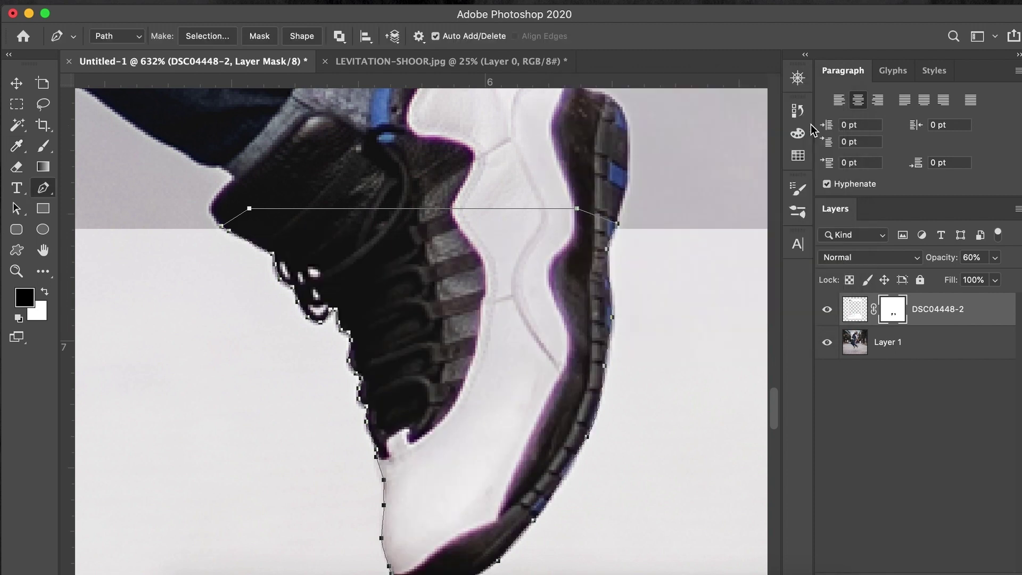
# - Hide the path, check the frame layer at 100% opacity, then settle it at 57%
pyautogui.press('Return')
pyautogui.scroll(-10, 430, 343)
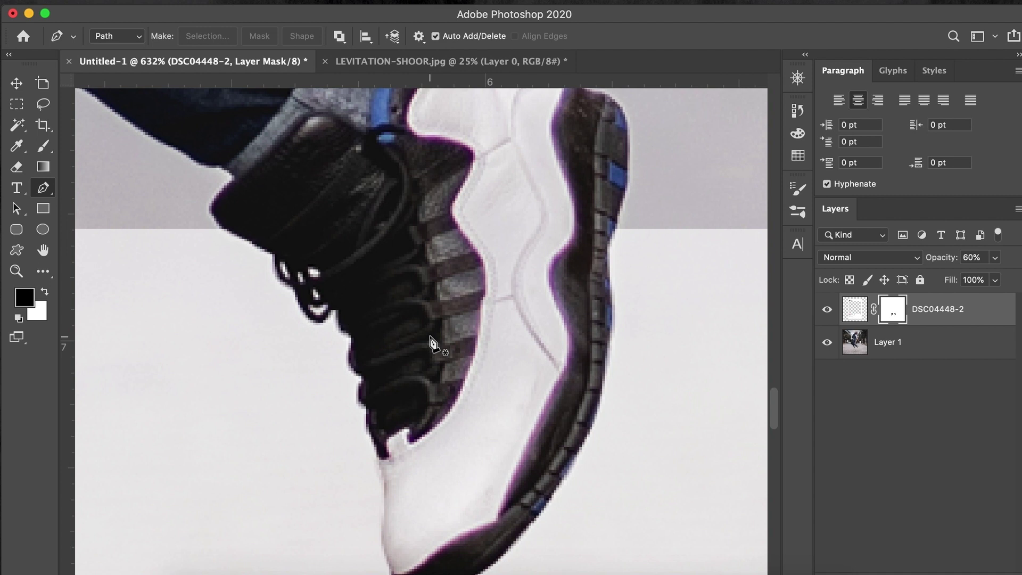
pyautogui.scroll(-6, 441, 338)
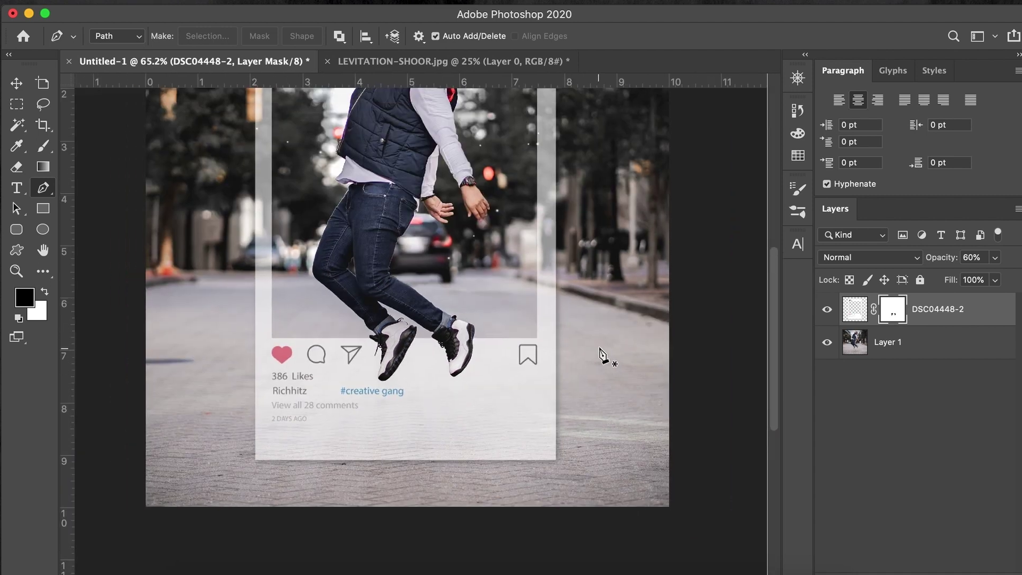
pyautogui.click(952, 309)
pyautogui.moveTo(945, 261); pyautogui.dragTo(1014, 258)
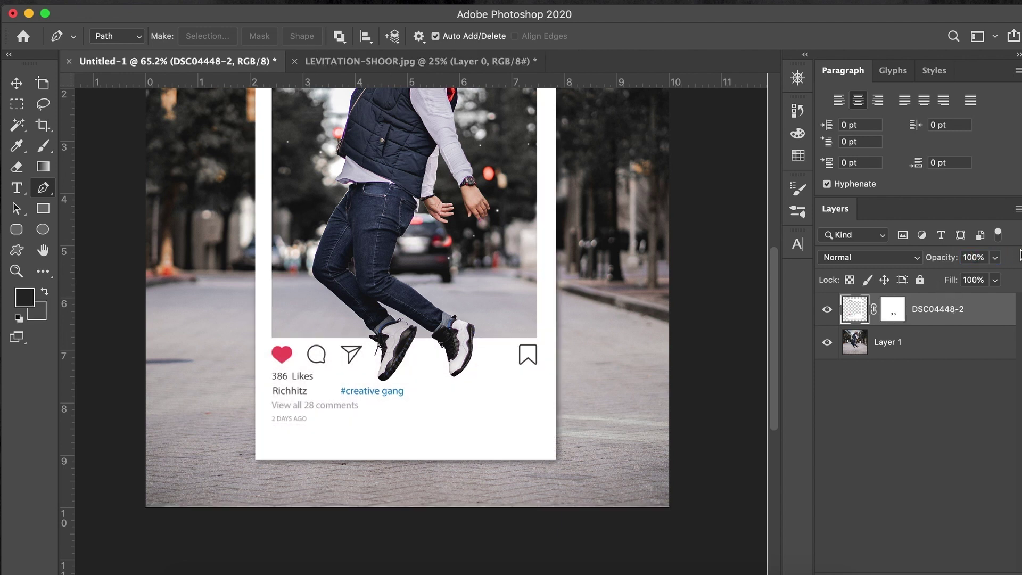
pyautogui.scroll(-2, 581, 395)
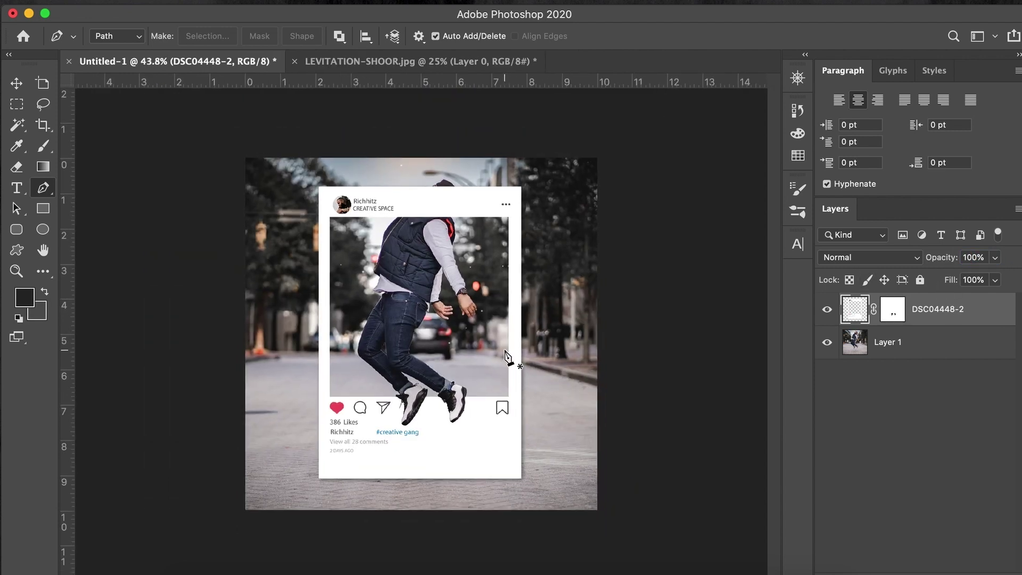
pyautogui.scroll(3, 506, 356)
pyautogui.scroll(1, 506, 357)
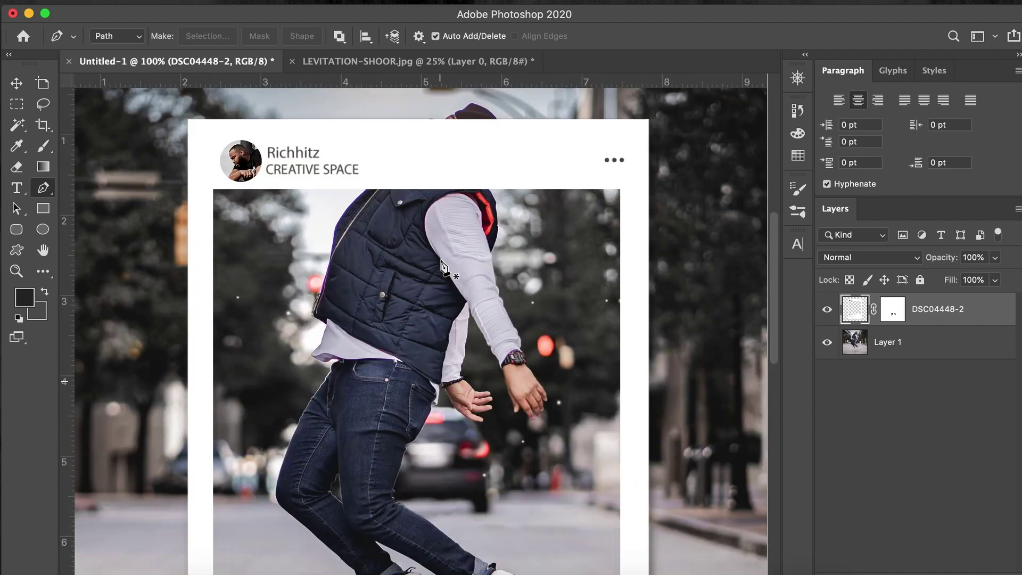
pyautogui.moveTo(950, 262); pyautogui.dragTo(917, 263)
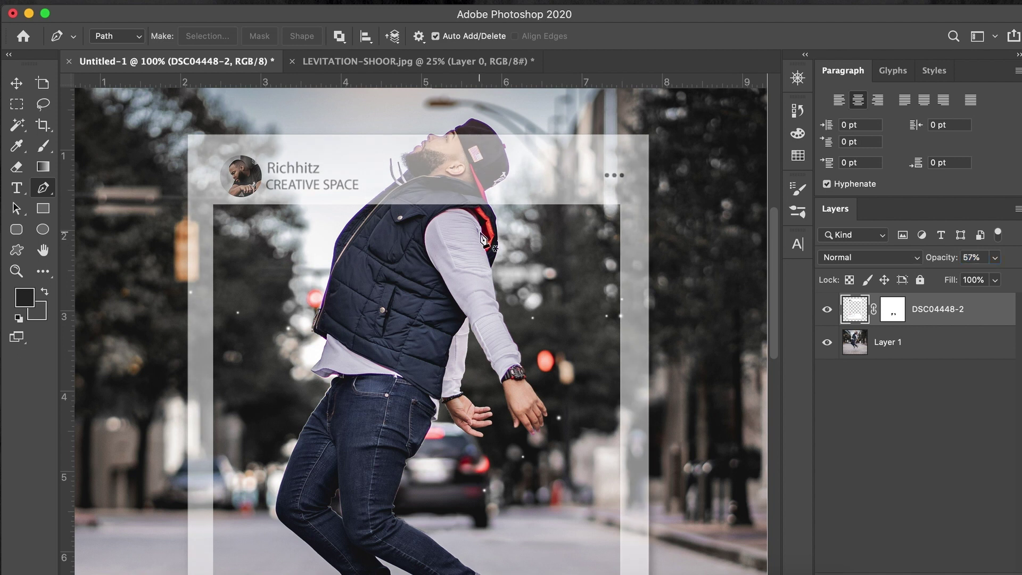
# - Zoom in and place Pen anchors along the jumper's shoulder outline
pyautogui.scroll(3, 426, 223)
pyautogui.scroll(5, 479, 266)
pyautogui.scroll(2, 312, 418)
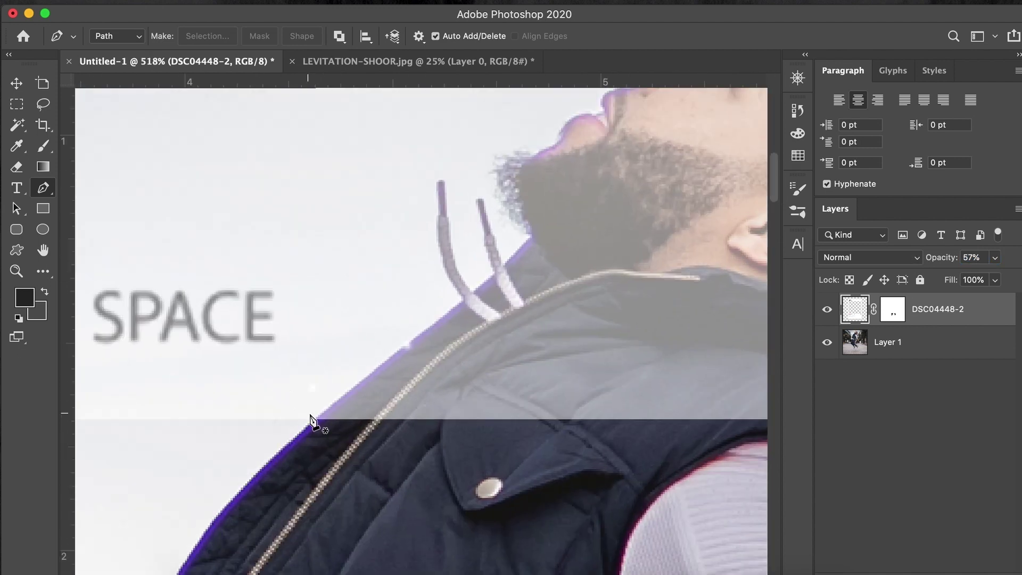
pyautogui.click(313, 419)
pyautogui.click(403, 346)
pyautogui.click(428, 327)
pyautogui.click(464, 300)
pyautogui.click(446, 265)
# - Continue the path around the first hood string
pyautogui.click(438, 238)
pyautogui.click(439, 181)
pyautogui.scroll(2, 440, 190)
pyautogui.click(409, 240)
pyautogui.click(416, 322)
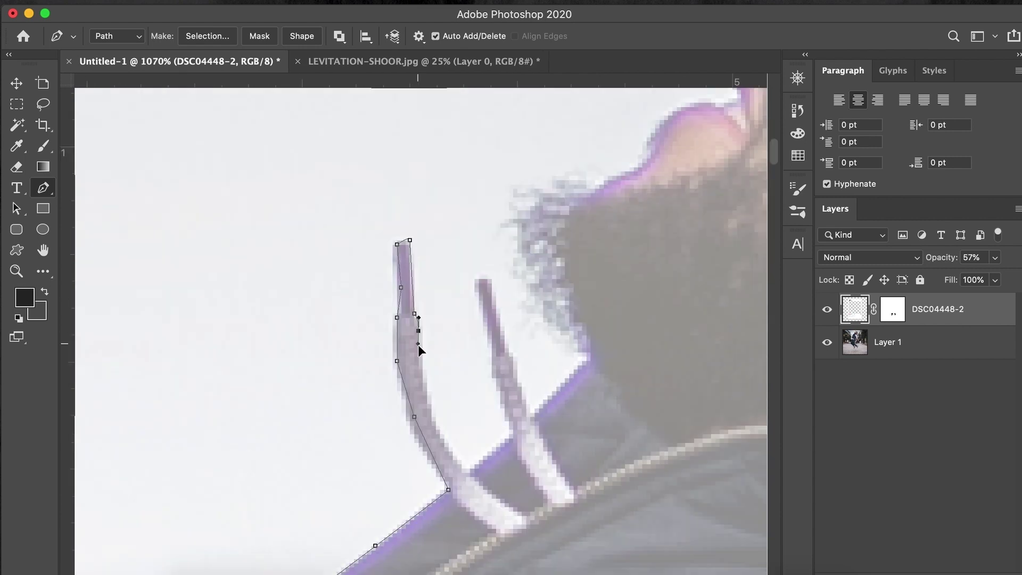
pyautogui.click(461, 468)
pyautogui.click(514, 434)
pyautogui.click(491, 361)
# - Trace around the second hood string and along the shoulder toward the beard
pyautogui.click(480, 278)
pyautogui.click(492, 279)
pyautogui.click(510, 357)
pyautogui.click(518, 383)
pyautogui.scroll(3, 529, 373)
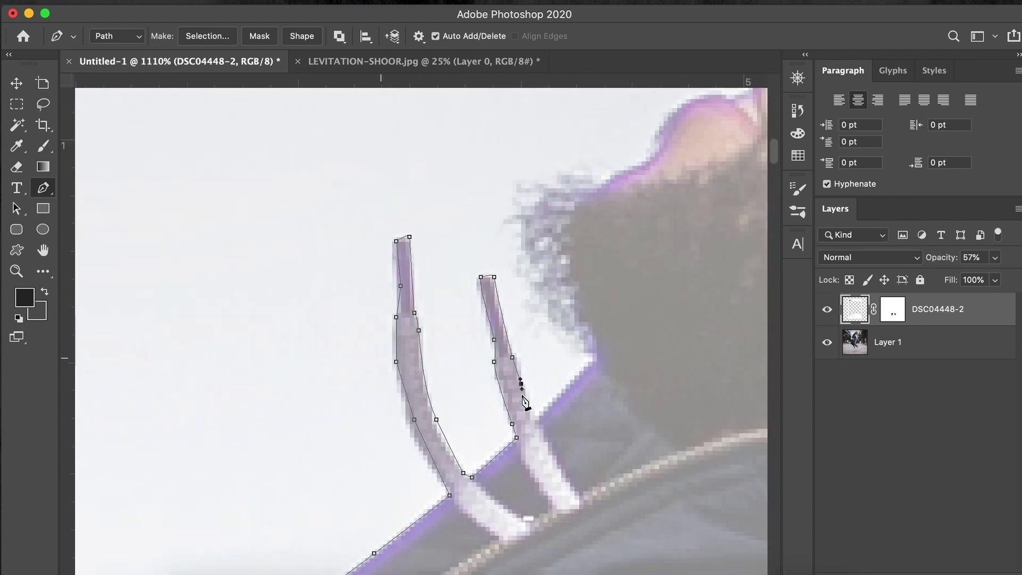
pyautogui.click(529, 437)
pyautogui.click(563, 417)
pyautogui.click(583, 397)
# - Trace up the beard edge to the chin
pyautogui.scroll(-3, 617, 369)
pyautogui.click(448, 370)
pyautogui.click(434, 292)
pyautogui.click(466, 240)
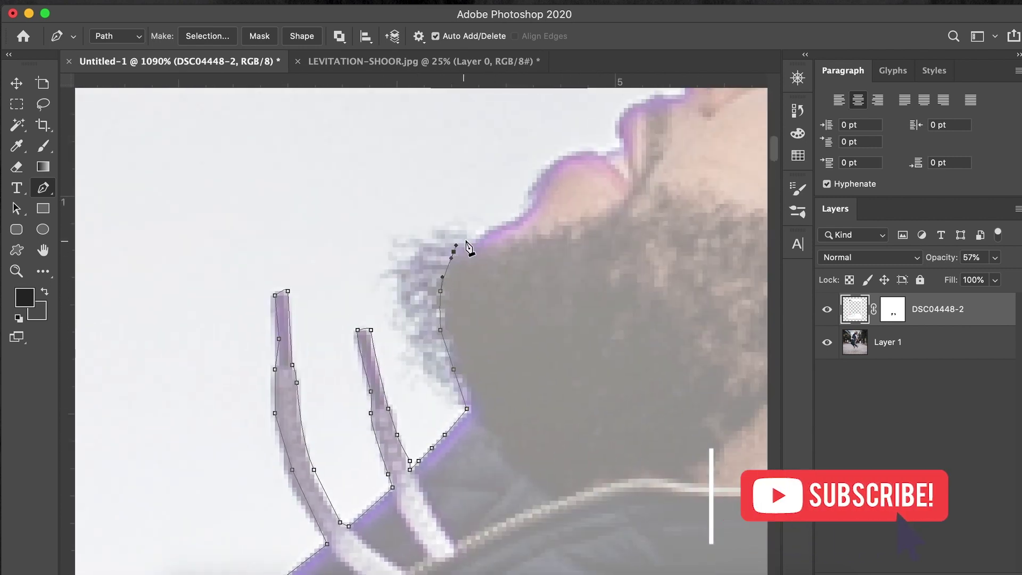
pyautogui.click(514, 218)
pyautogui.click(527, 200)
pyautogui.scroll(2, 533, 203)
pyautogui.click(555, 218)
# - Trace around the lips and nose and up the nose bridge
pyautogui.click(566, 224)
pyautogui.click(584, 210)
pyautogui.click(576, 193)
pyautogui.scroll(3, 577, 194)
pyautogui.click(550, 230)
pyautogui.scroll(-2, 563, 191)
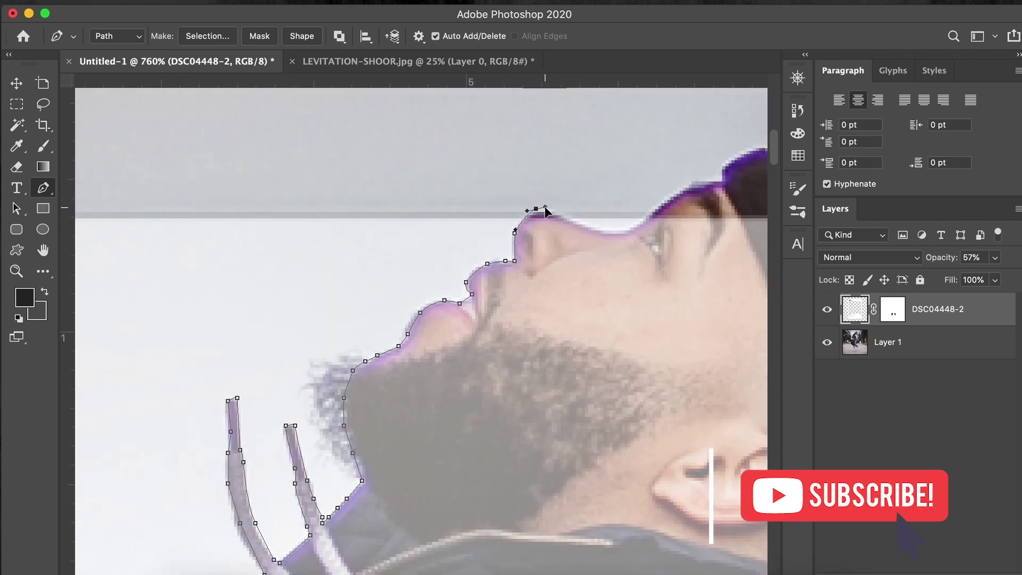
pyautogui.click(554, 209)
pyautogui.click(642, 220)
pyautogui.scroll(-3, 667, 214)
# - Trace over the top of the cap and down its back edge
pyautogui.click(490, 211)
pyautogui.click(618, 294)
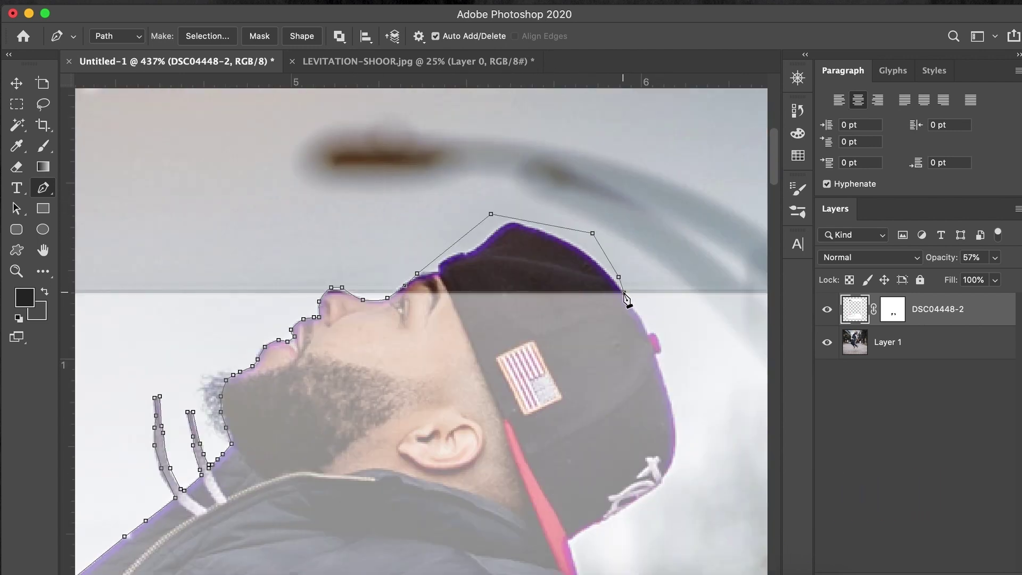
pyautogui.scroll(2, 622, 295)
pyautogui.click(518, 228)
pyautogui.click(529, 228)
pyautogui.click(541, 254)
pyautogui.click(535, 262)
pyautogui.scroll(-2, 561, 356)
# - Close the head outline below the cap and across the vest
pyautogui.click(552, 434)
pyautogui.scroll(-3, 552, 434)
pyautogui.click(583, 403)
pyautogui.click(290, 427)
pyautogui.click(252, 396)
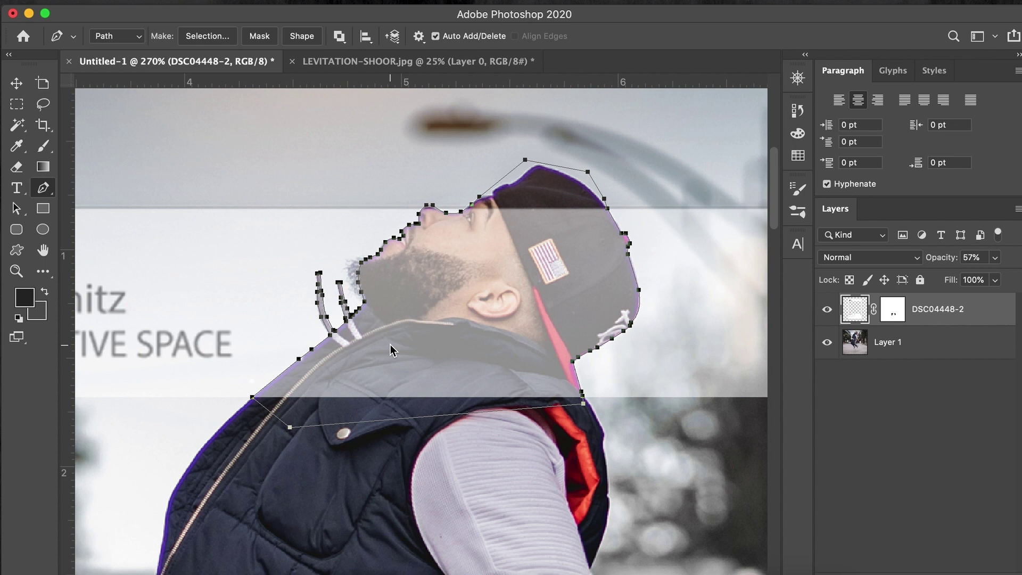
# - Fill the traced head path on the DSC04448-2 frame mask
pyautogui.rightClick(391, 342)
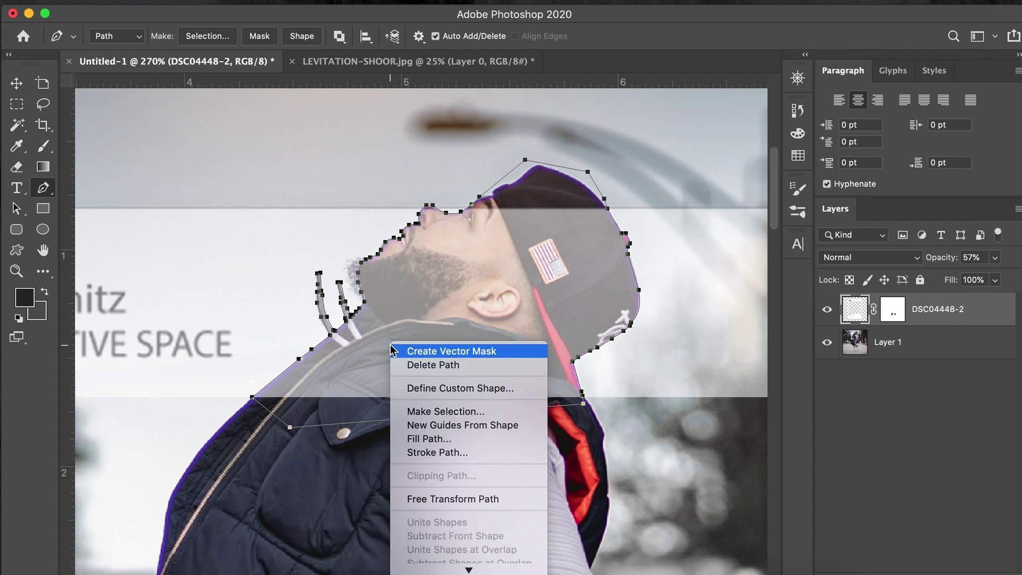
pyautogui.click(428, 439)
pyautogui.click(811, 120)
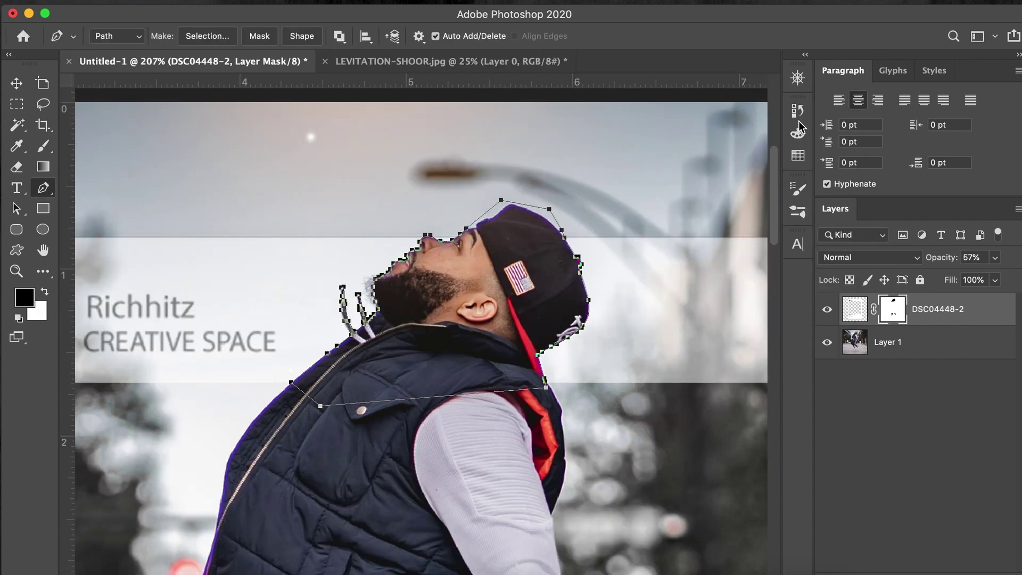
# - Hide the path, zoom out, and set the frame layer opacity to 100%
pyautogui.press('Escape')
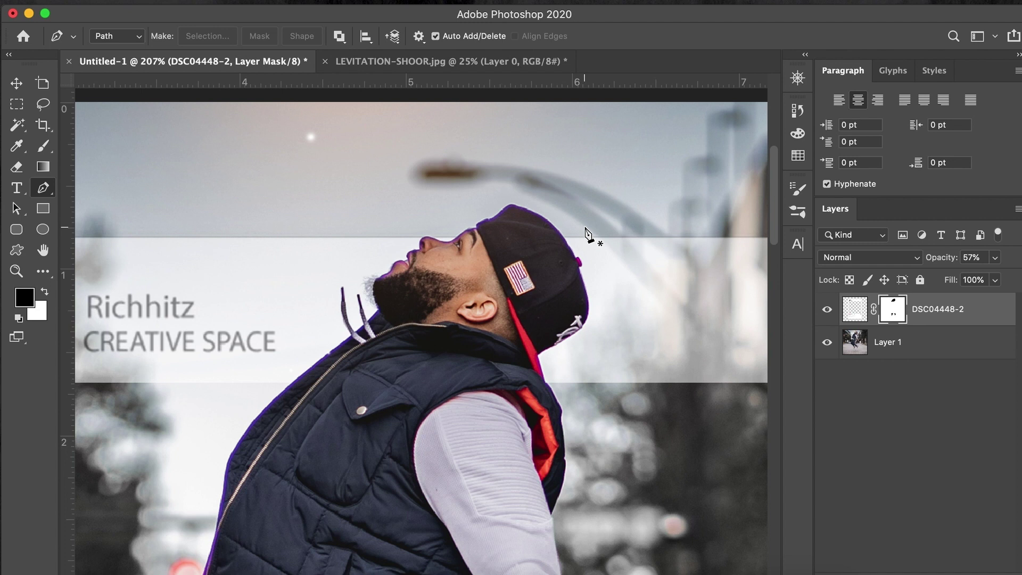
pyautogui.scroll(-6, 588, 235)
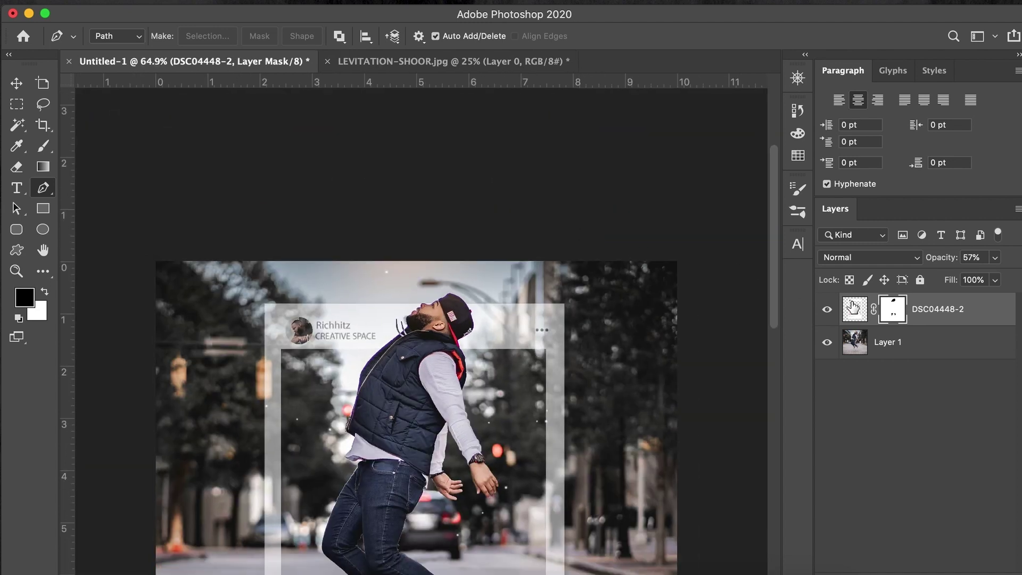
pyautogui.press('super+2')
pyautogui.moveTo(942, 257); pyautogui.dragTo(959, 258)
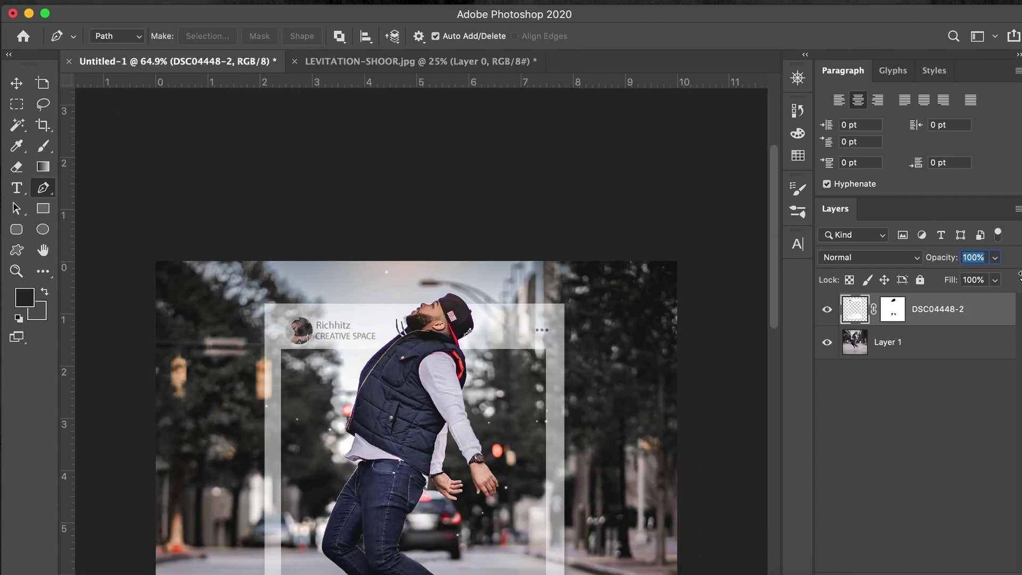
pyautogui.scroll(-2, 523, 365)
pyautogui.scroll(-4, 523, 365)
pyautogui.scroll(3, 522, 365)
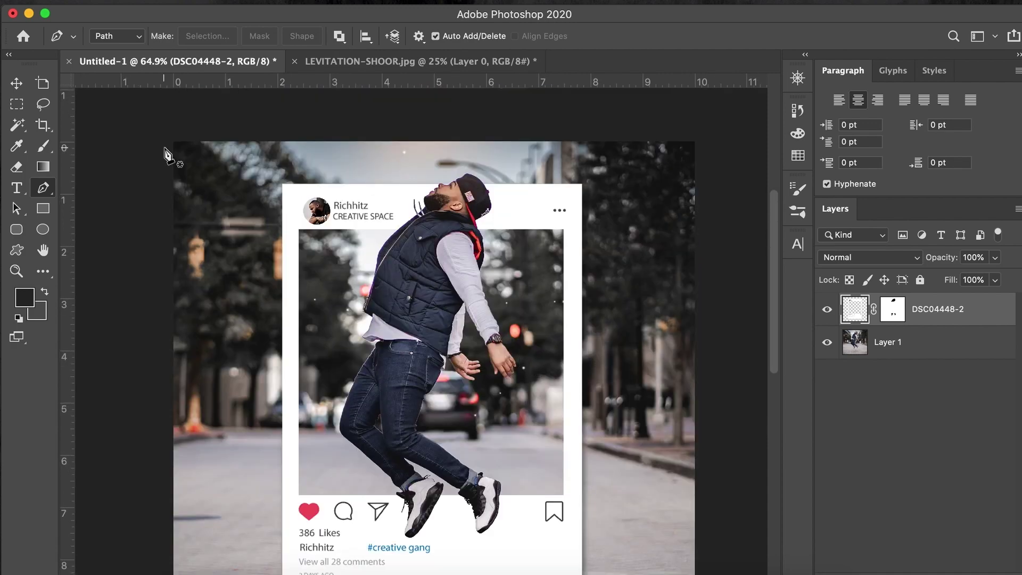